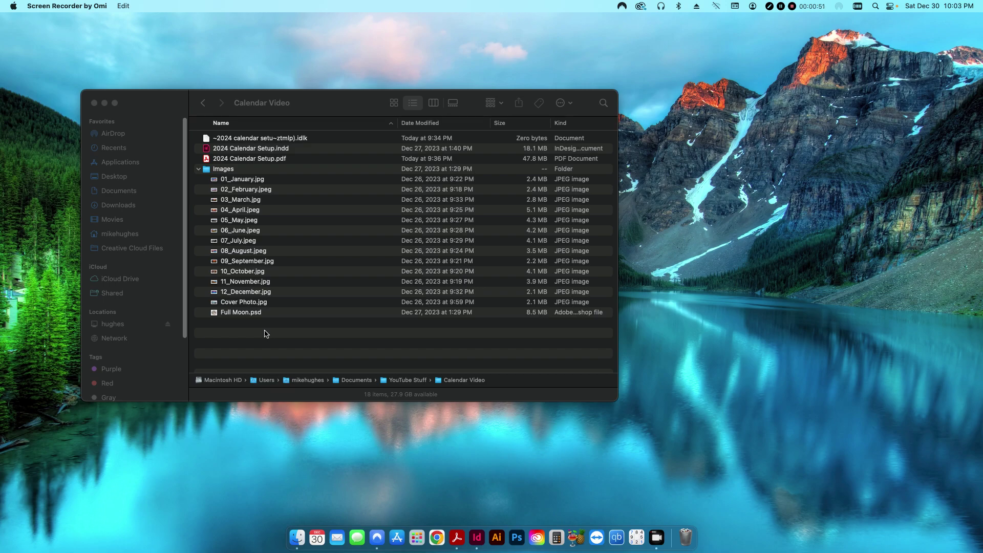
# Switch to InDesign and review the calendar's Document Setup: 26 pages, 11 × 8.5 in, 0.5 in margins
pyautogui.click(477, 538)
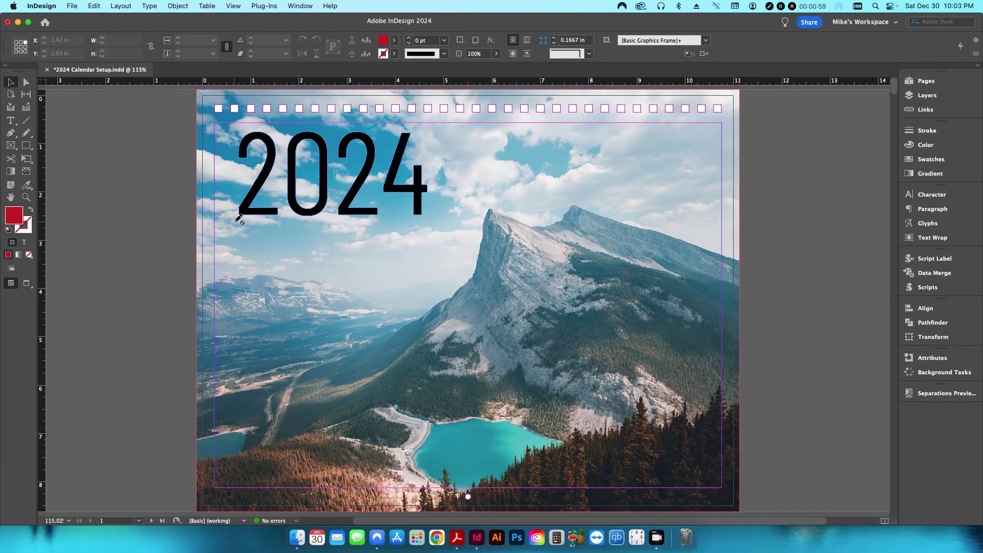
pyautogui.click(73, 6)
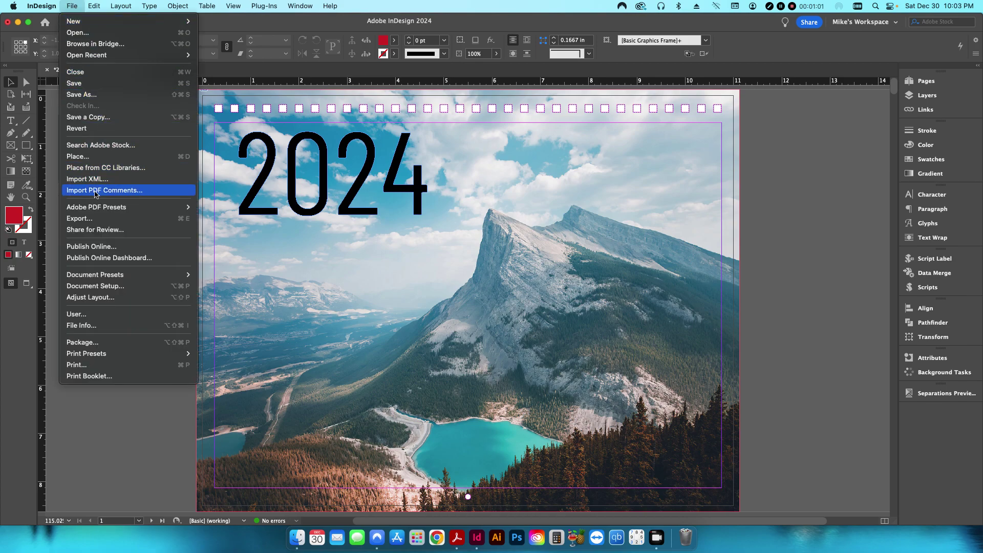
pyautogui.click(85, 286)
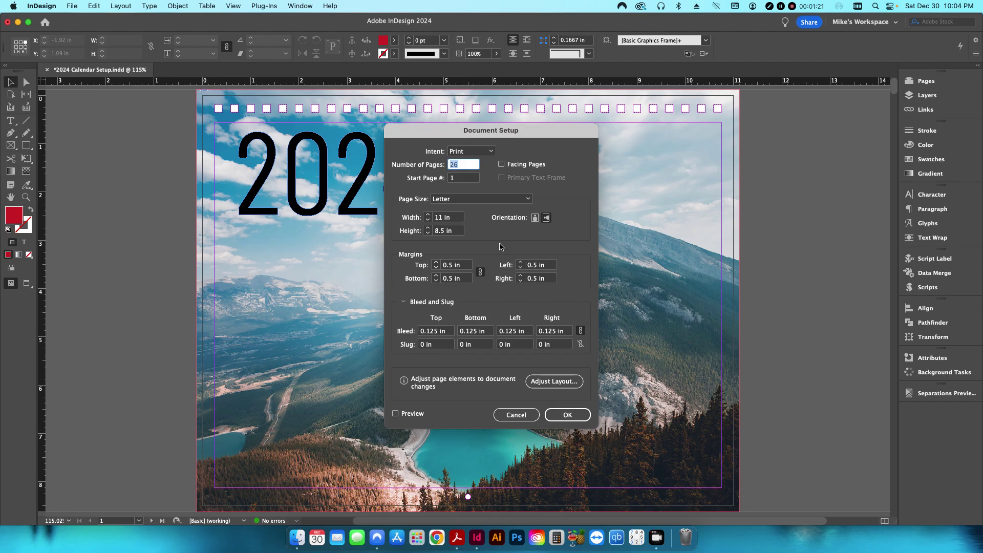
# Close Document Setup, drag A-Upper Page onto page 2, and show the snowy mountain photo page
pyautogui.click(518, 412)
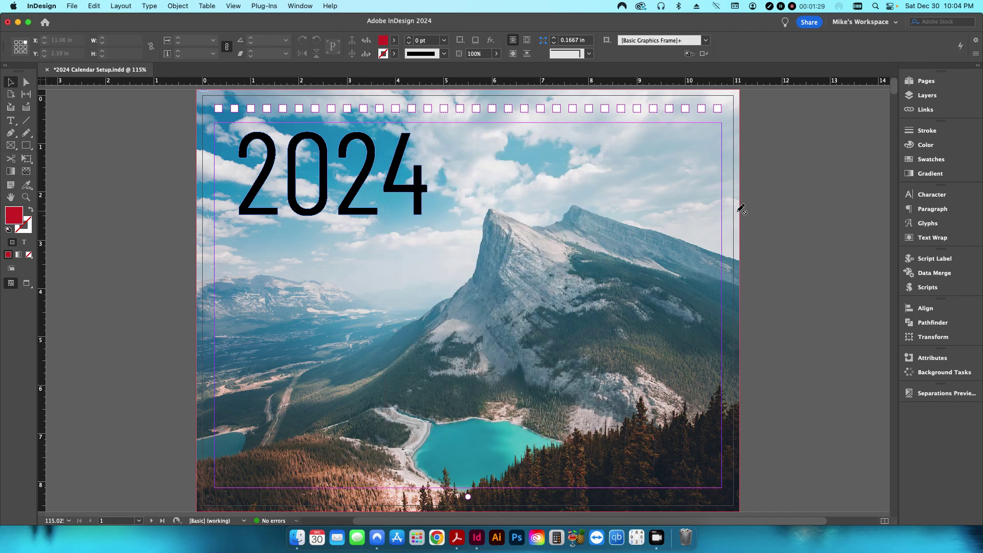
pyautogui.click(922, 81)
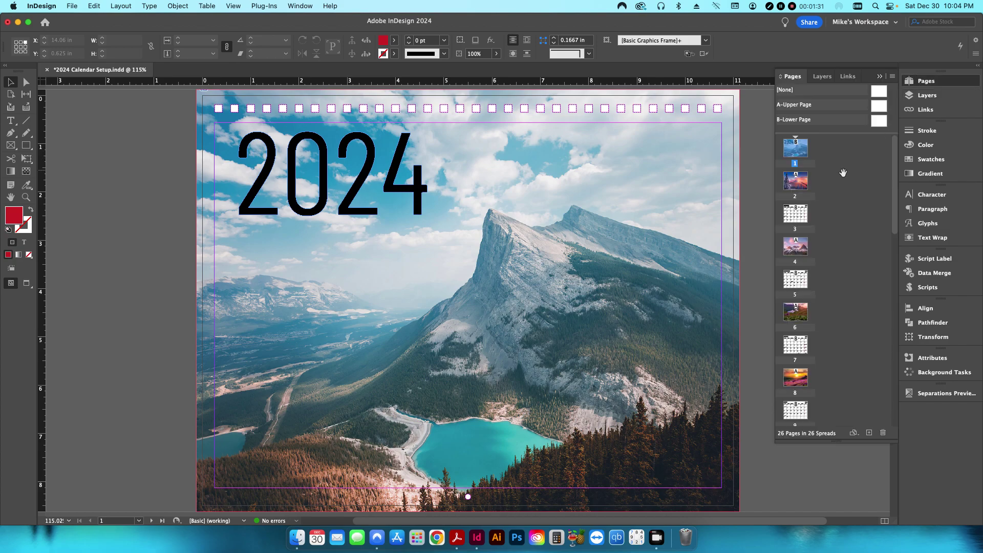
pyautogui.click(897, 173)
pyautogui.moveTo(897, 172)
pyautogui.mouseDown()
pyautogui.moveTo(894, 419)
pyautogui.moveTo(897, 180)
pyautogui.mouseUp()
pyautogui.moveTo(805, 111); pyautogui.dragTo(798, 181)
pyautogui.doubleClick(806, 189)
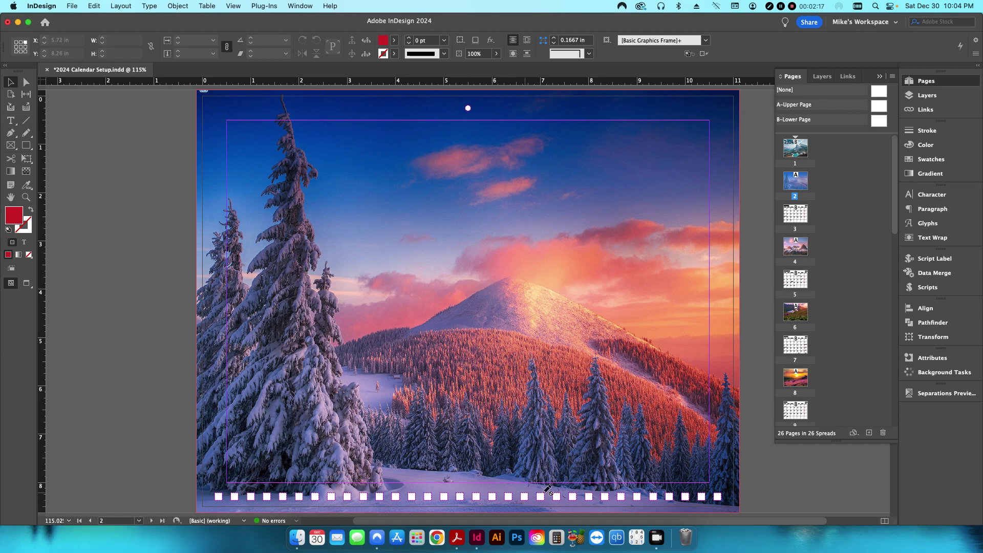
# Open the A-Upper Page parent and confirm its 0.5 in margins in Margins and Columns, cancelling unchanged
pyautogui.doubleClick(879, 106)
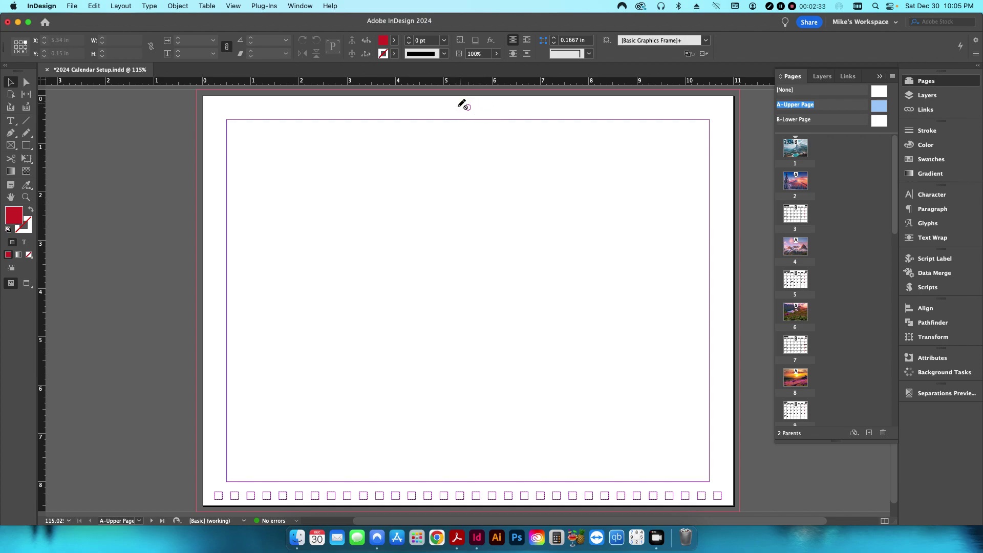
pyautogui.doubleClick(796, 182)
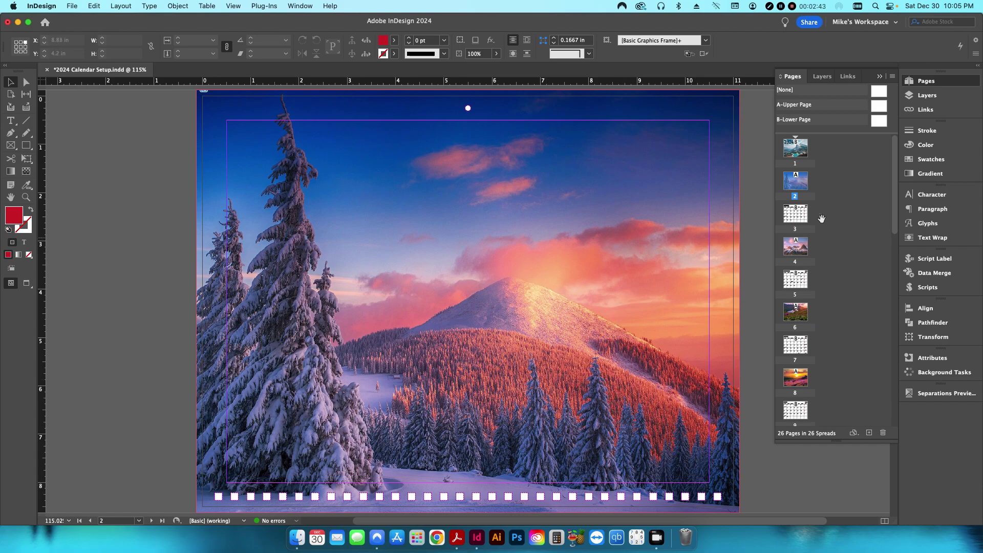
pyautogui.doubleClick(879, 106)
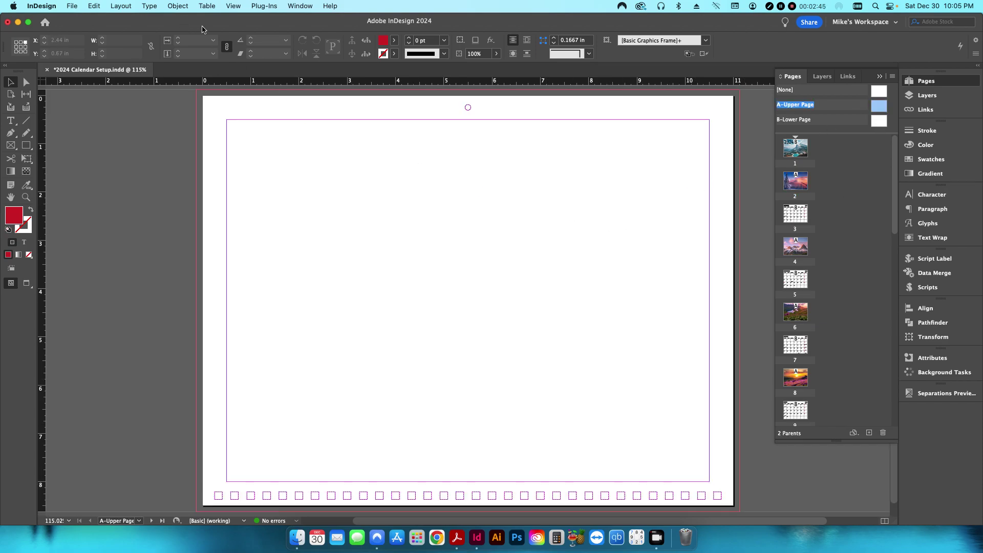
pyautogui.click(122, 6)
pyautogui.click(141, 31)
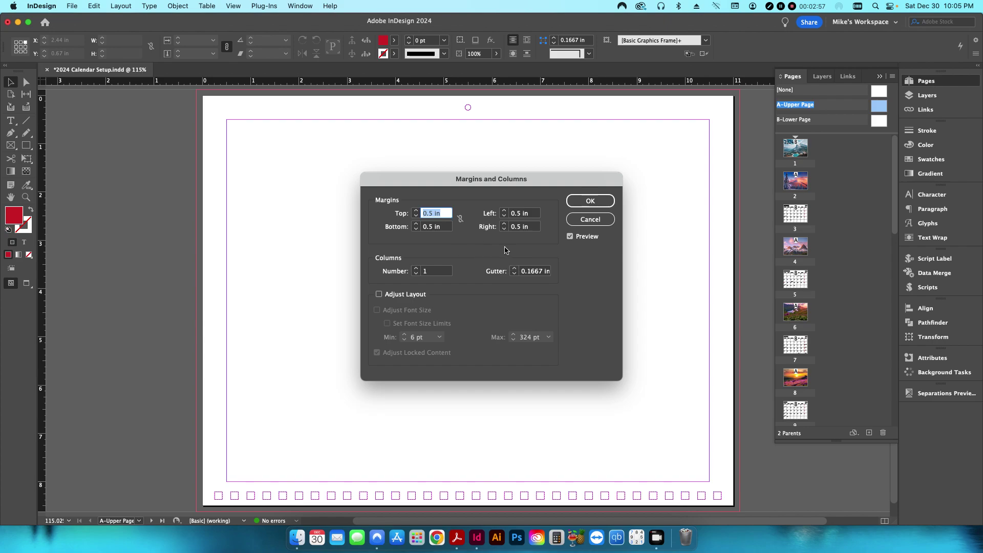
pyautogui.click(602, 225)
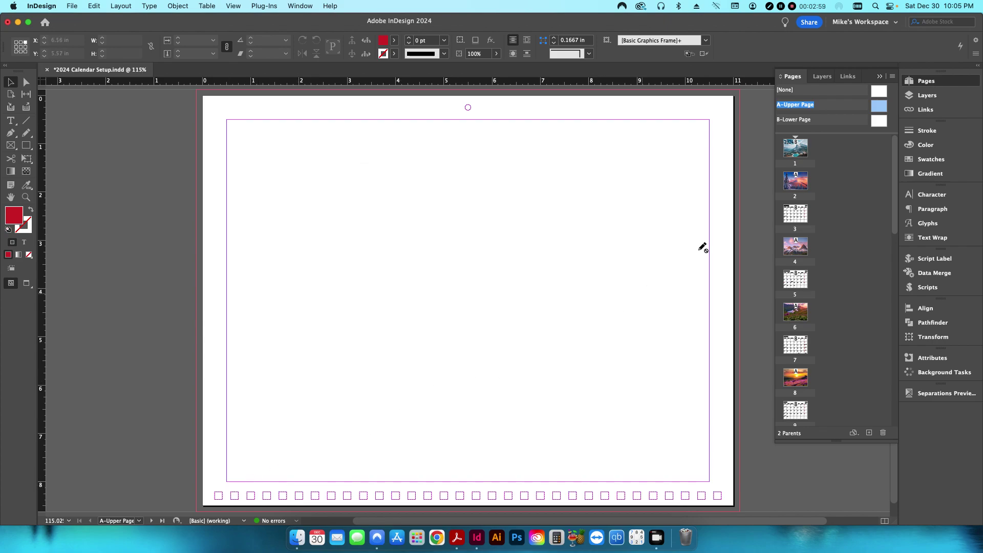
# Open the B-Lower Page parent and review its 0.5625 top, 0.375 bottom, 0.25 in side margins unchanged
pyautogui.doubleClick(879, 123)
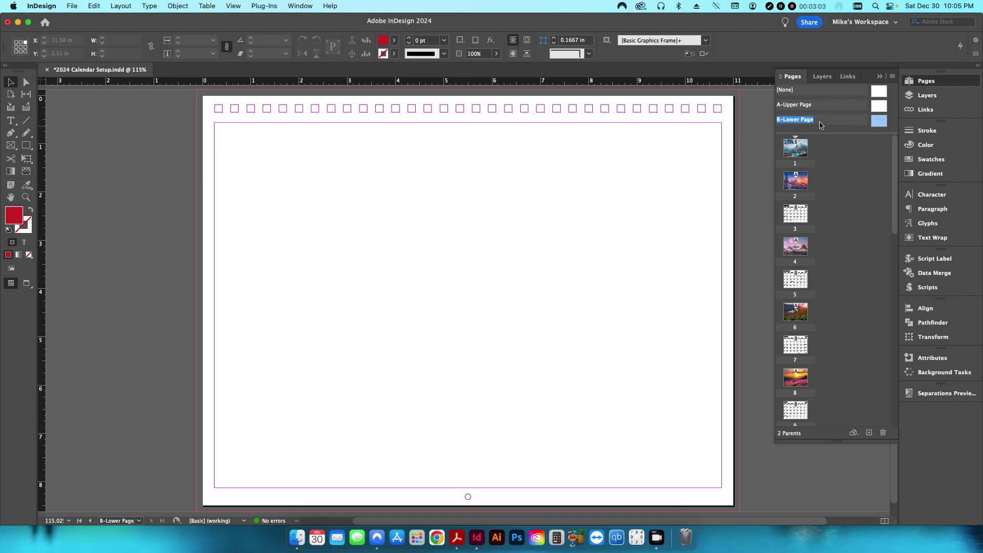
pyautogui.doubleClick(876, 109)
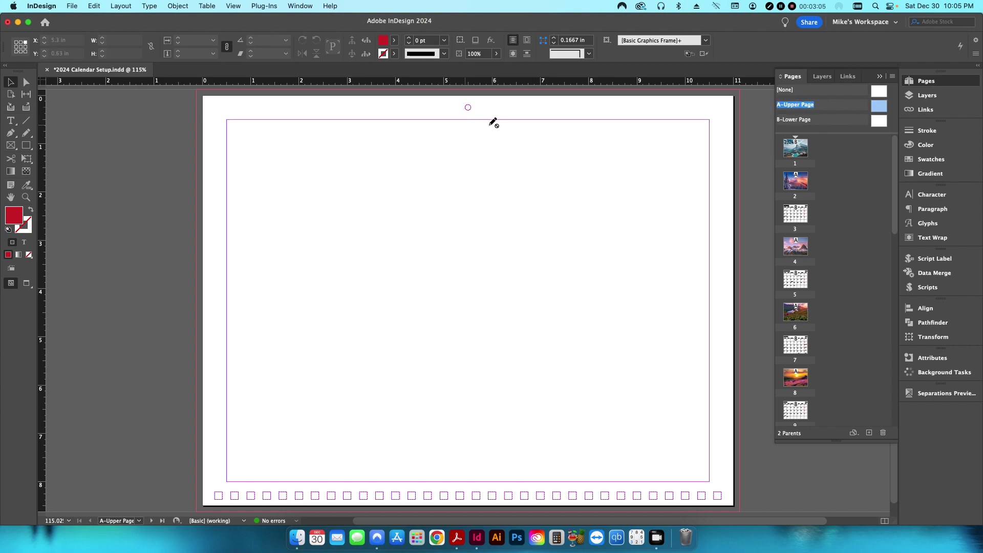
pyautogui.doubleClick(879, 121)
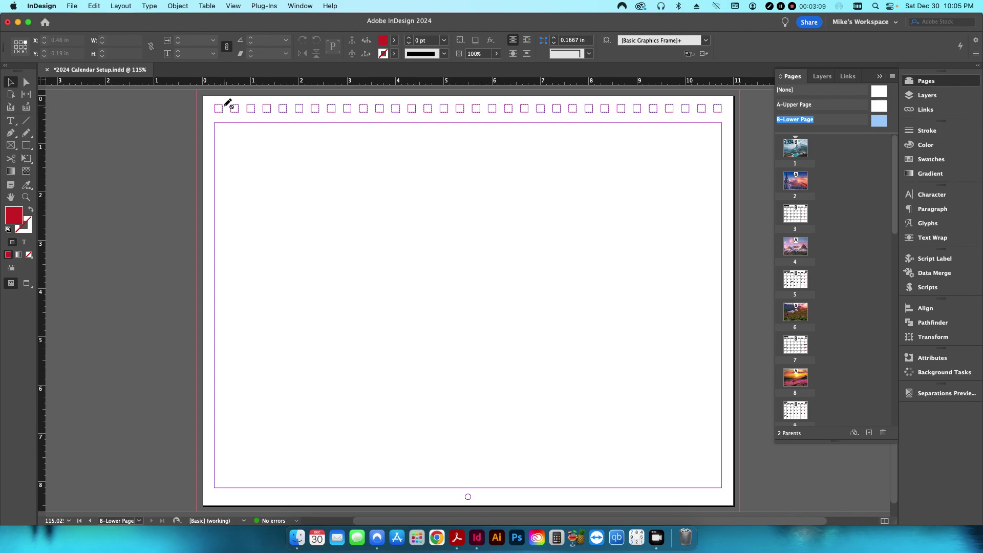
pyautogui.click(123, 6)
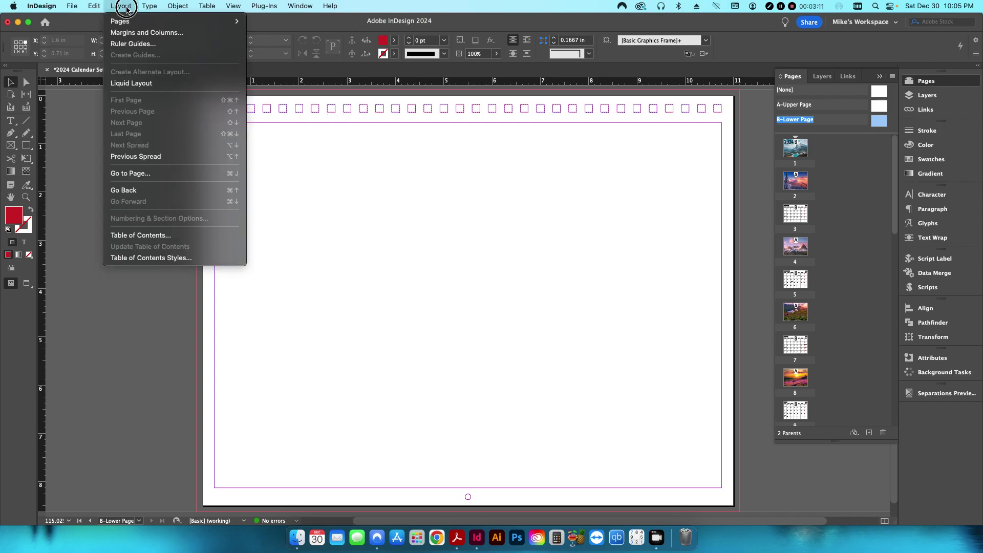
pyautogui.click(131, 34)
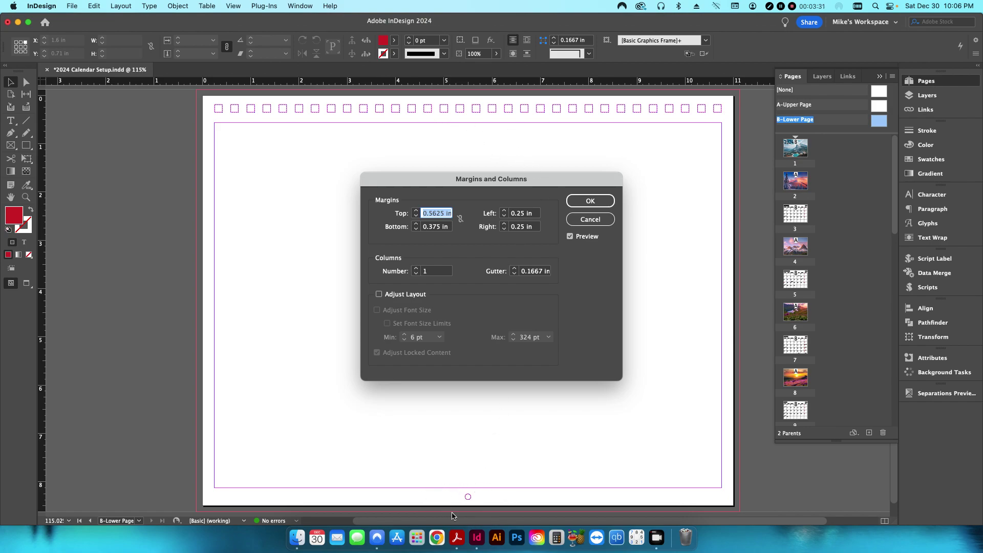
pyautogui.click(590, 219)
# Show the Layers panel and confirm the Hole-Punch Locations layer stays visible
pyautogui.click(923, 98)
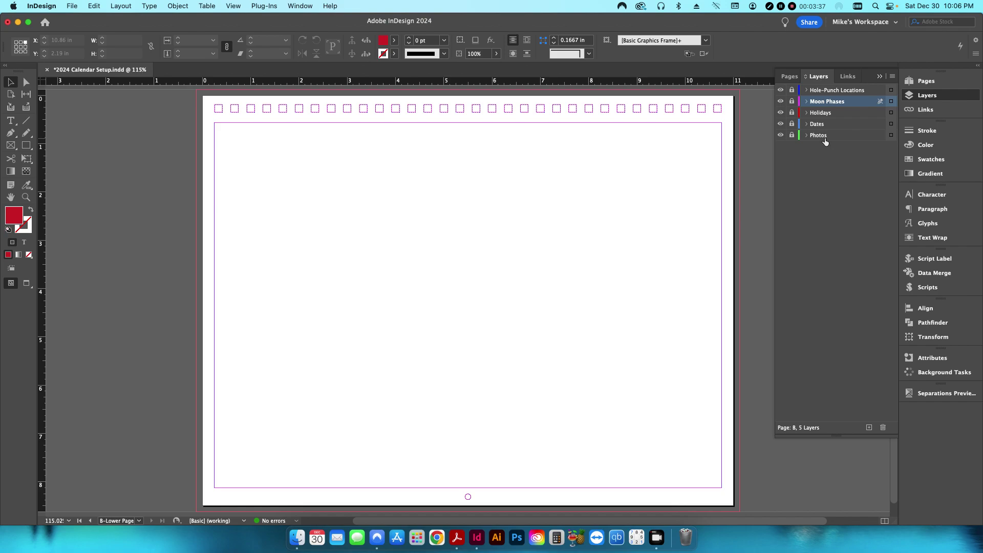
pyautogui.click(781, 90)
pyautogui.click(781, 90)
# Return to page 2, the winter mountain photo page
pyautogui.click(922, 80)
pyautogui.doubleClick(796, 181)
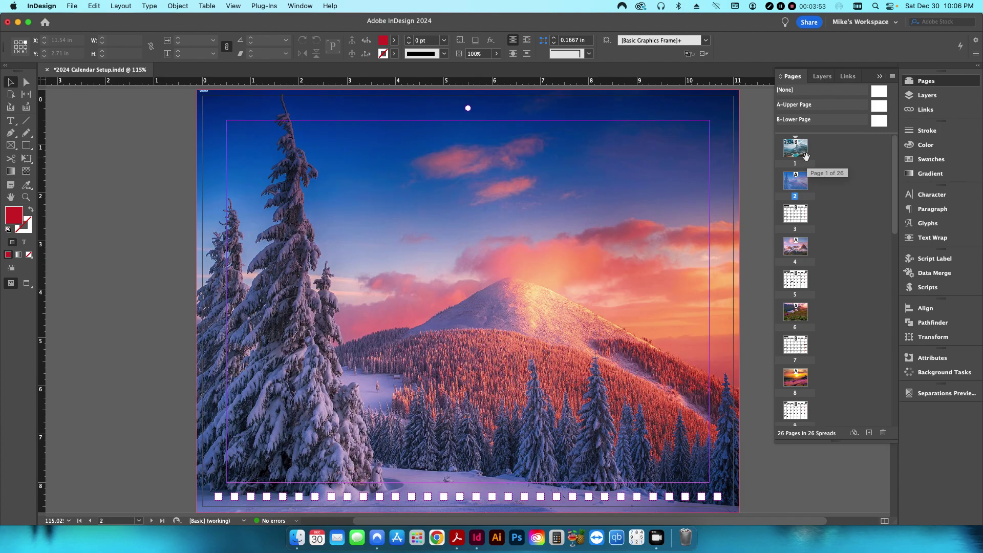
pyautogui.doubleClick(795, 148)
pyautogui.doubleClick(796, 180)
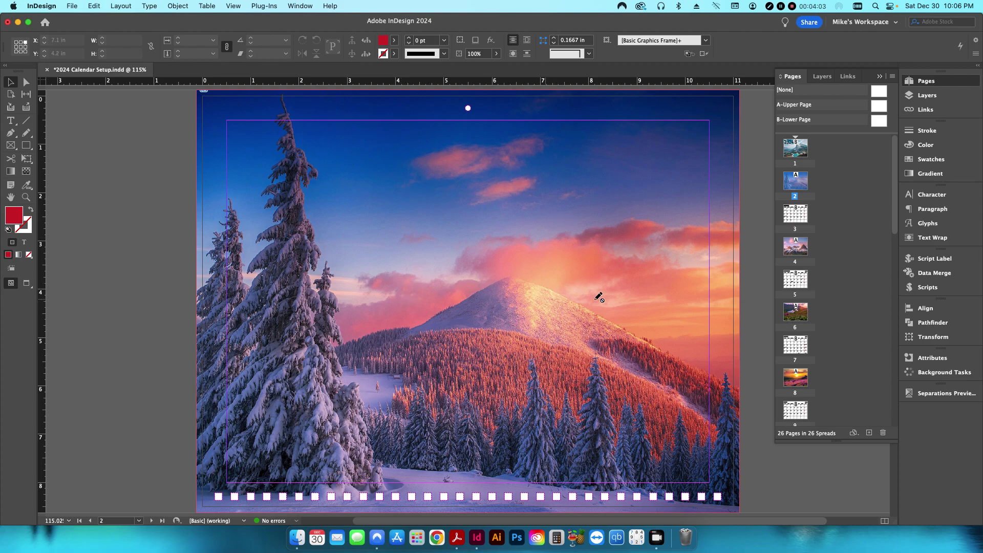
# Check the linked 01_January.jpg image and leave the Photos layer visible and selected
pyautogui.click(912, 110)
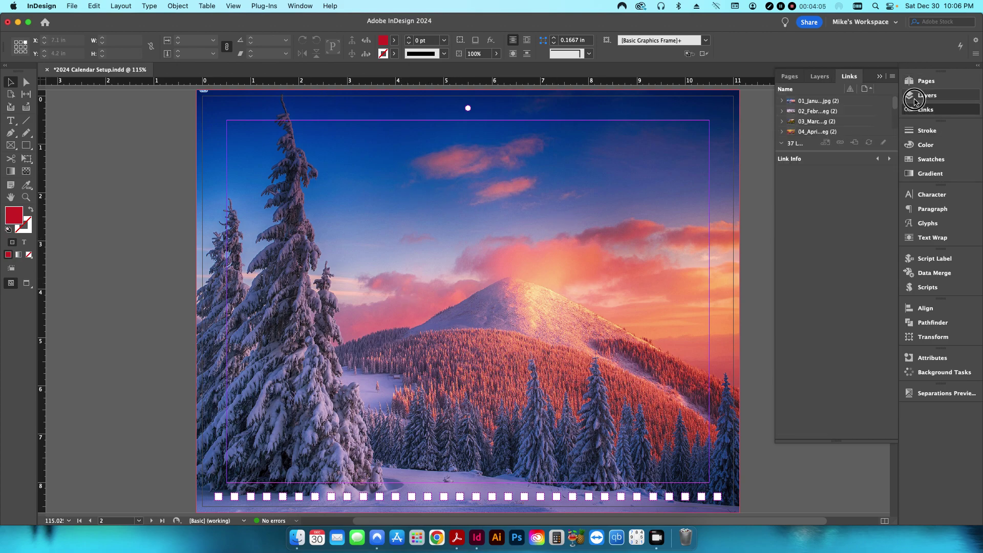
pyautogui.press('F7')
pyautogui.click(780, 135)
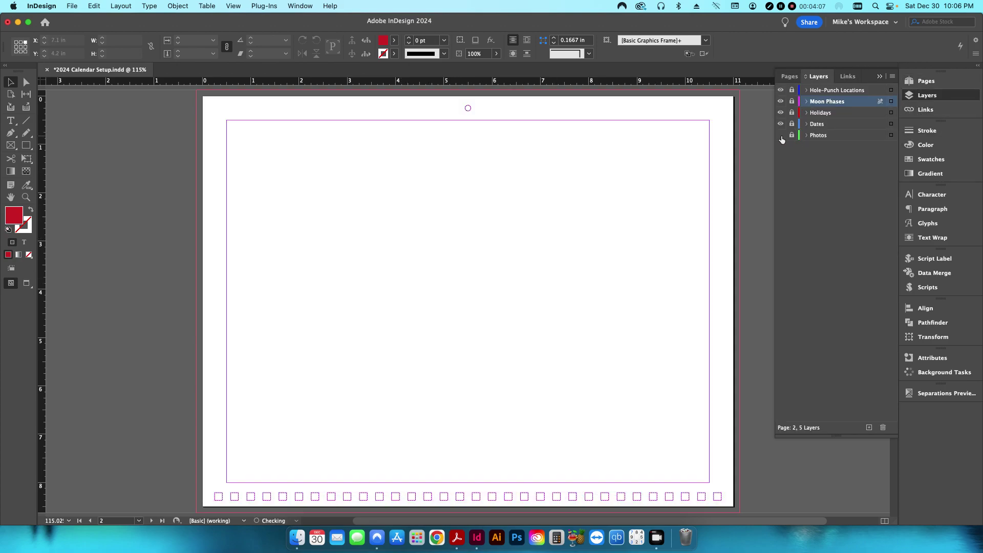
pyautogui.click(781, 136)
pyautogui.click(781, 135)
pyautogui.click(808, 136)
pyautogui.click(815, 136)
pyautogui.click(807, 135)
pyautogui.click(780, 136)
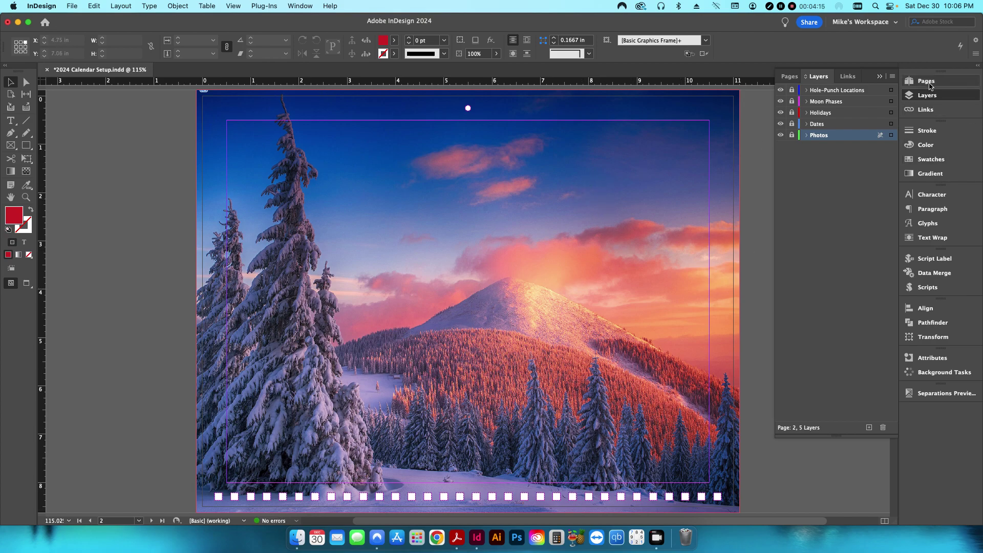
# Go to the January 2024 calendar on page 3, glancing at neighbouring pages before fitting it in view
pyautogui.click(928, 81)
pyautogui.doubleClick(798, 217)
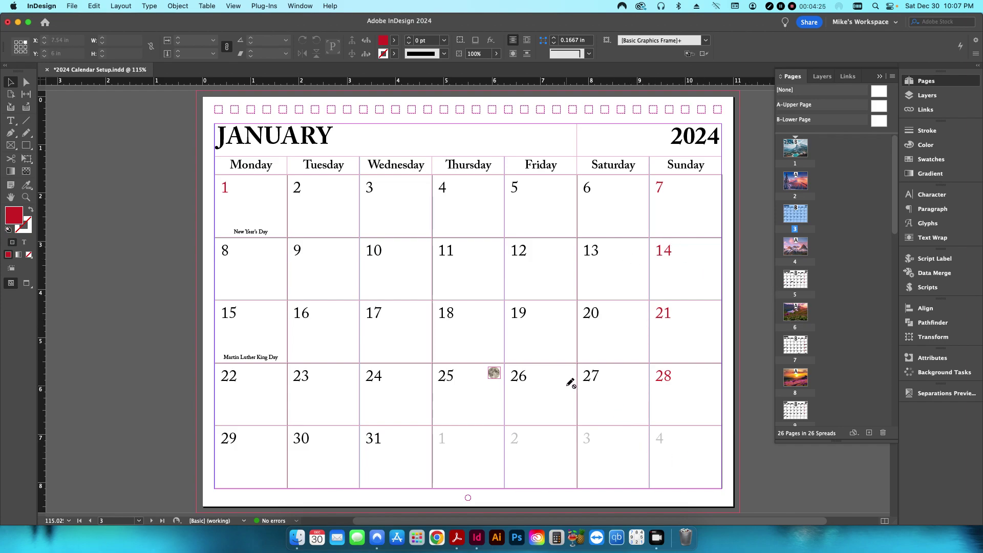
pyautogui.press('super+minus')
pyautogui.press('super+minus')
pyautogui.press('super+minus')
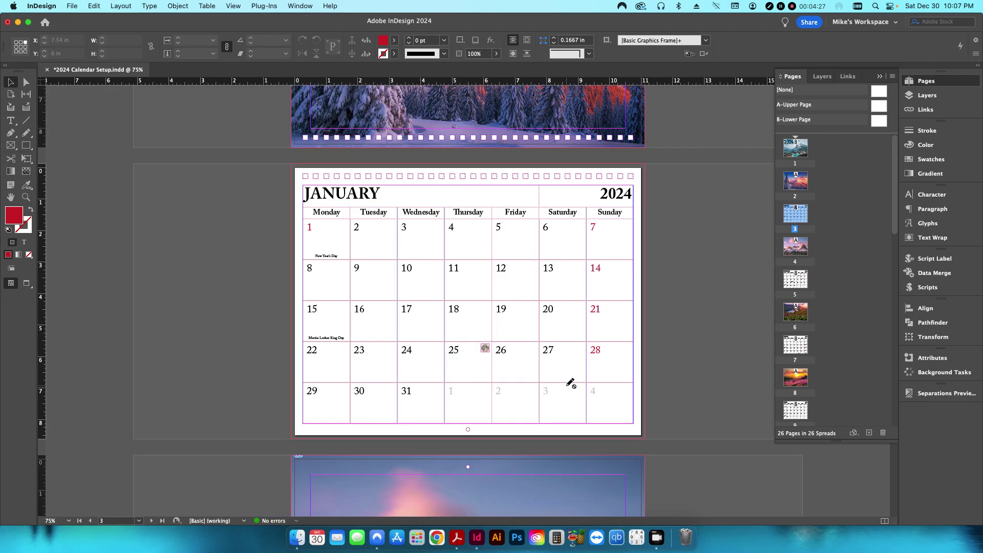
pyautogui.scroll(5, 628, 369)
pyautogui.scroll(-3, 628, 369)
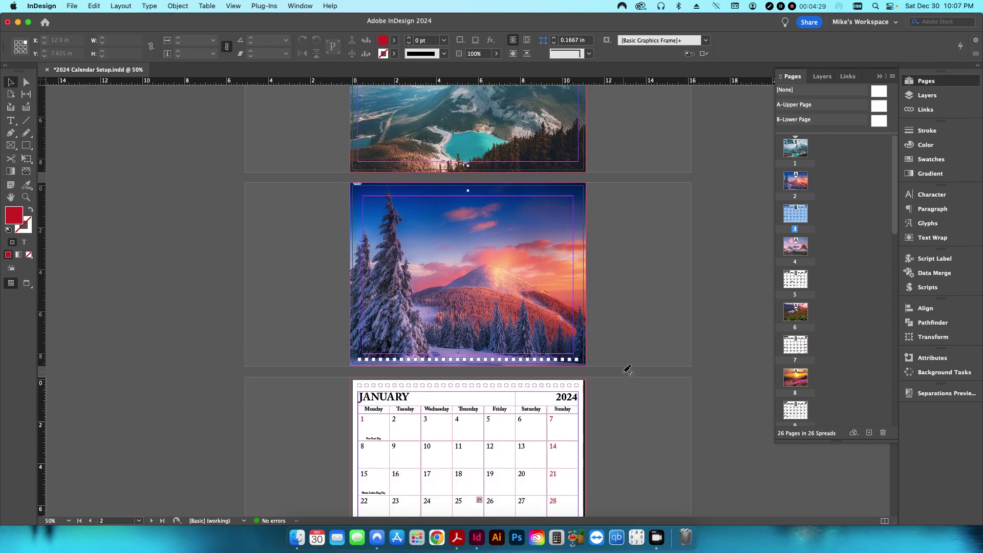
pyautogui.scroll(1, 628, 369)
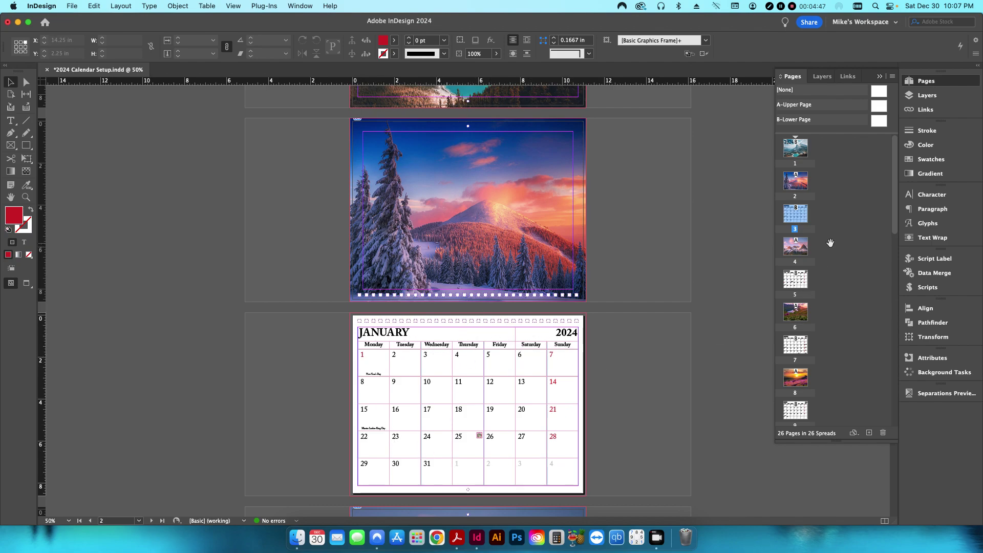
pyautogui.press('super+0')
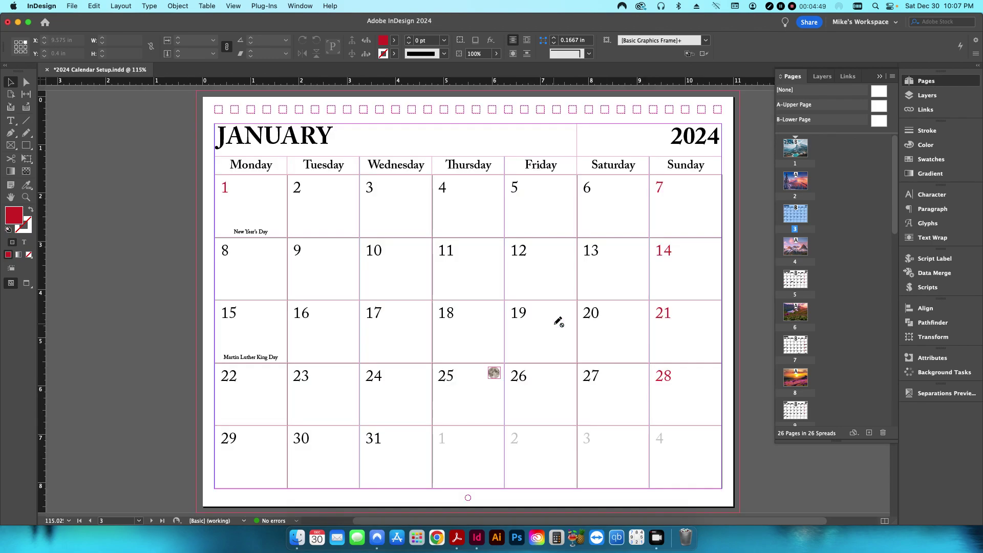
pyautogui.click(926, 95)
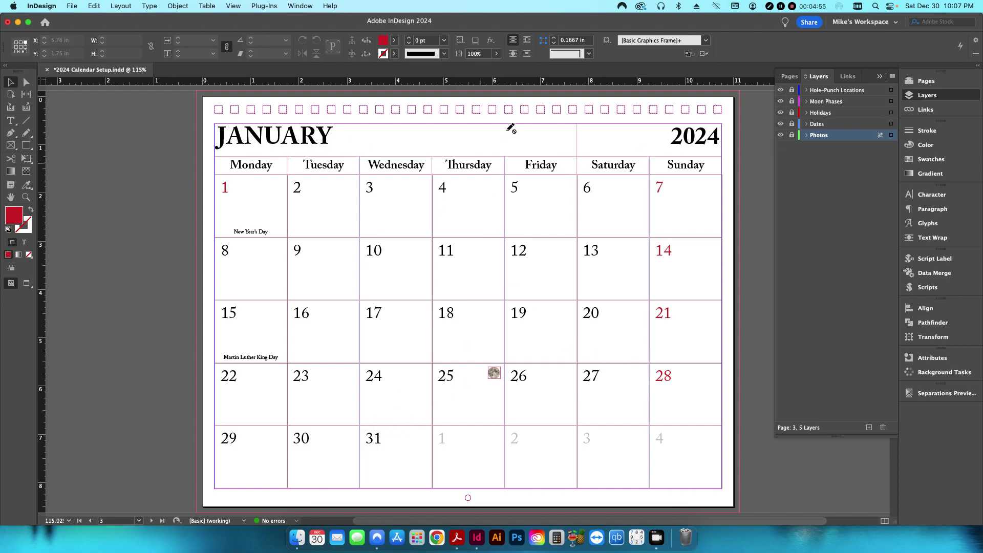
# Toggle the Dates, Holidays and Moon Phases layers off and on to see what each holds
pyautogui.click(781, 124)
pyautogui.click(781, 124)
pyautogui.click(781, 113)
pyautogui.click(781, 113)
pyautogui.click(781, 102)
pyautogui.click(781, 102)
# Hide the Holidays and Moon Phases layers, then unlock and select the Dates layer
pyautogui.click(781, 113)
pyautogui.click(780, 101)
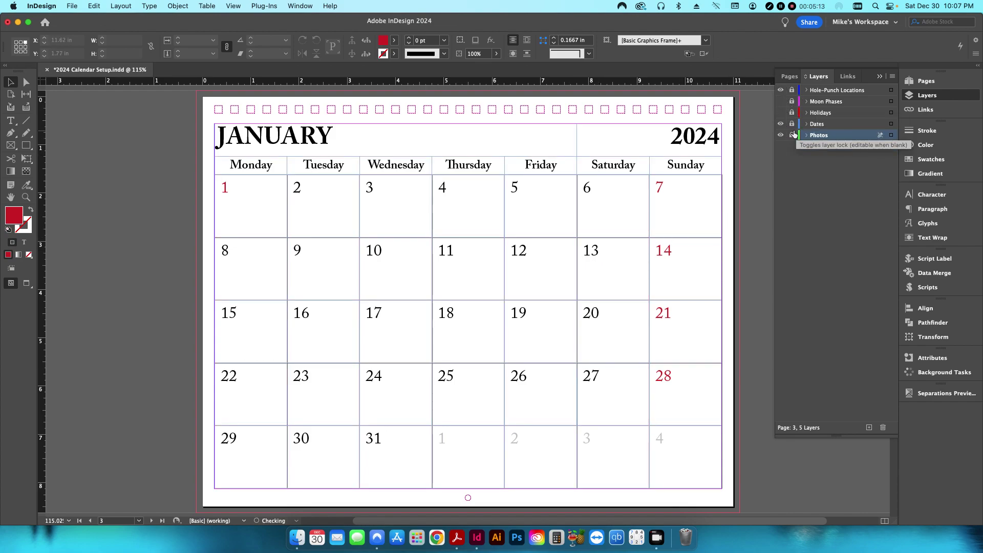
pyautogui.click(791, 123)
pyautogui.click(814, 125)
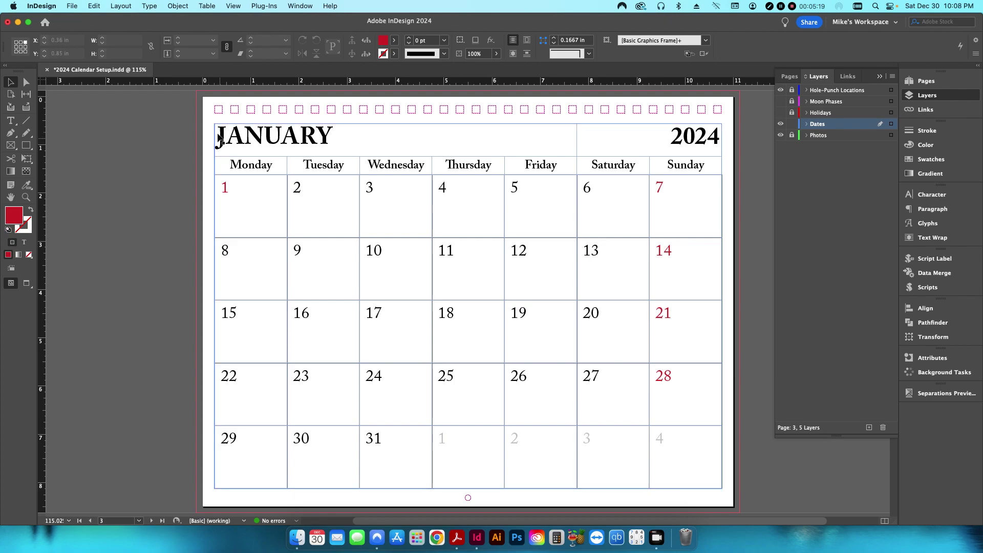
# Select the whole January calendar table with the Type tool
pyautogui.click(264, 207)
pyautogui.click(10, 120)
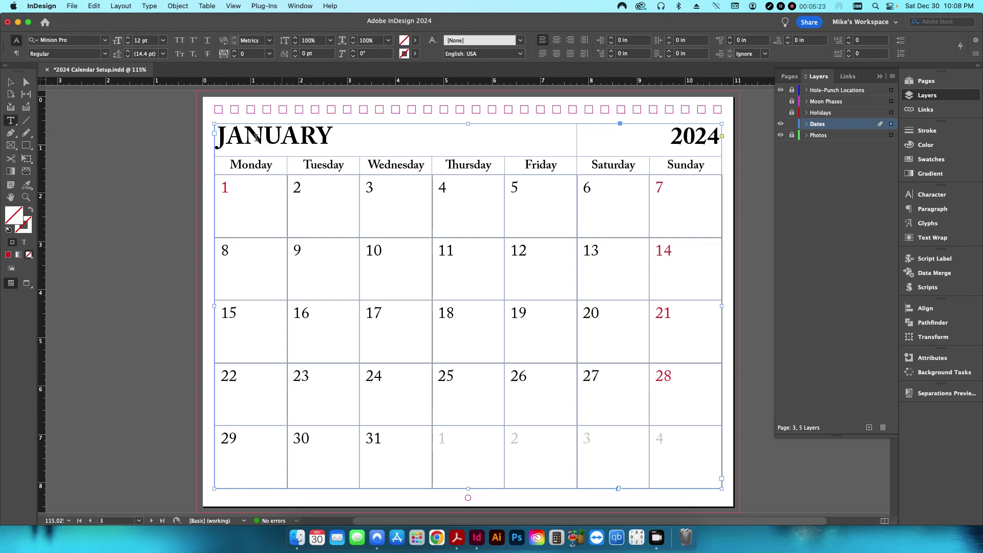
pyautogui.click(210, 129)
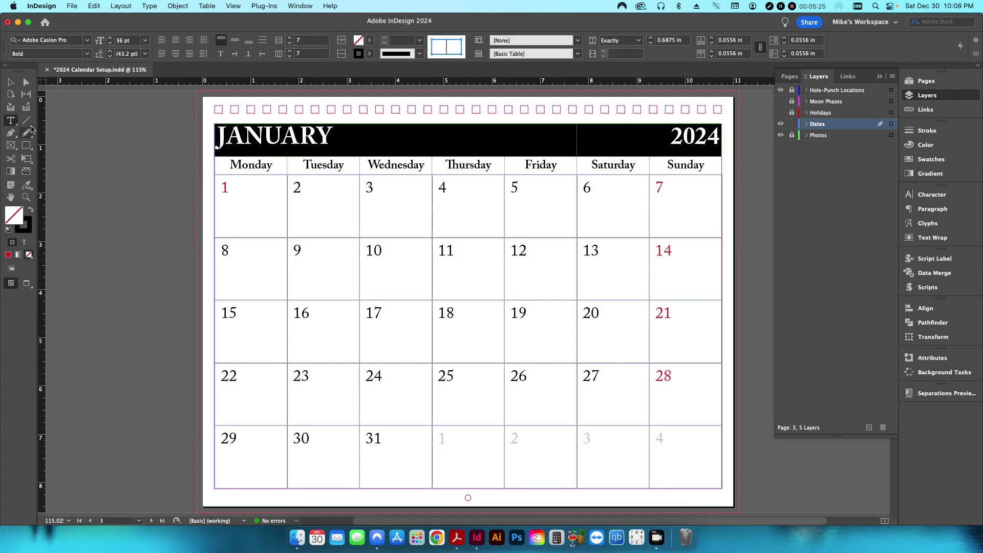
pyautogui.click(211, 125)
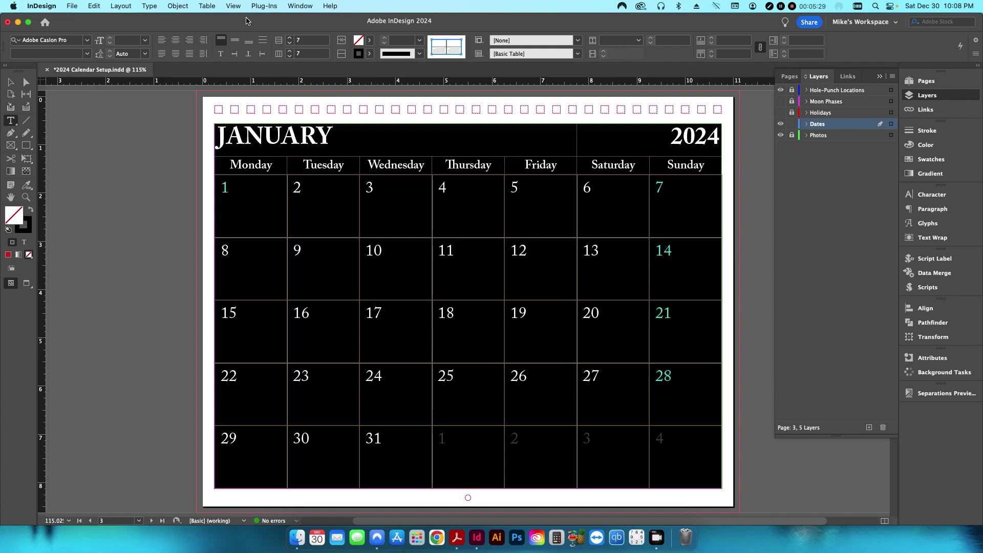
# Bring up Create Table with 6 body rows and 4 columns, moved clear of the calendar
pyautogui.click(210, 7)
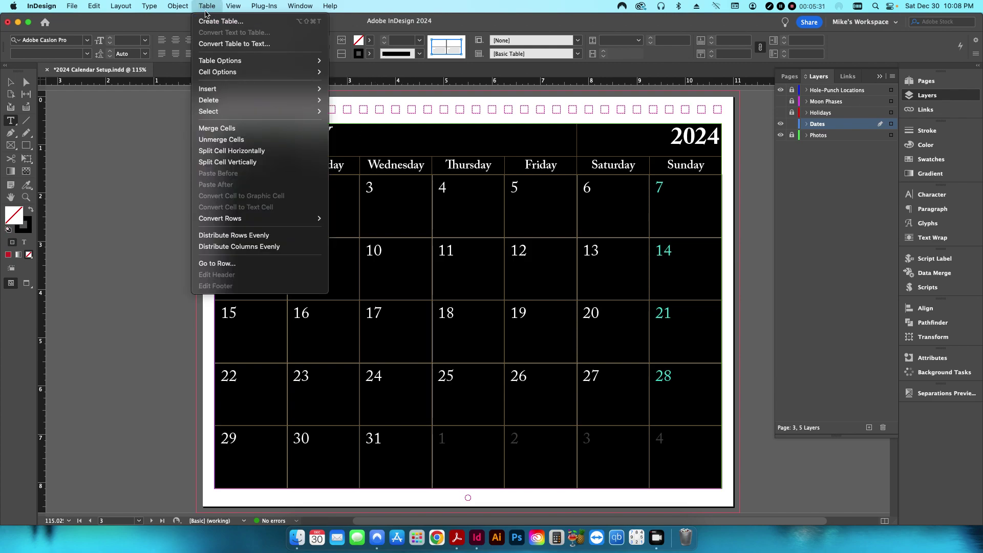
pyautogui.click(207, 7)
pyautogui.click(207, 6)
pyautogui.press('Return')
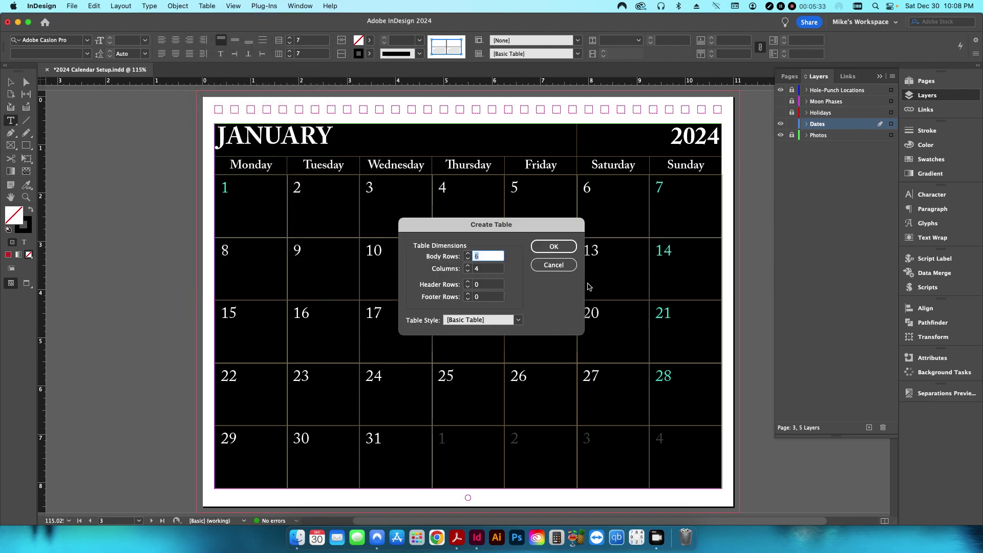
pyautogui.moveTo(504, 223); pyautogui.dragTo(688, 279)
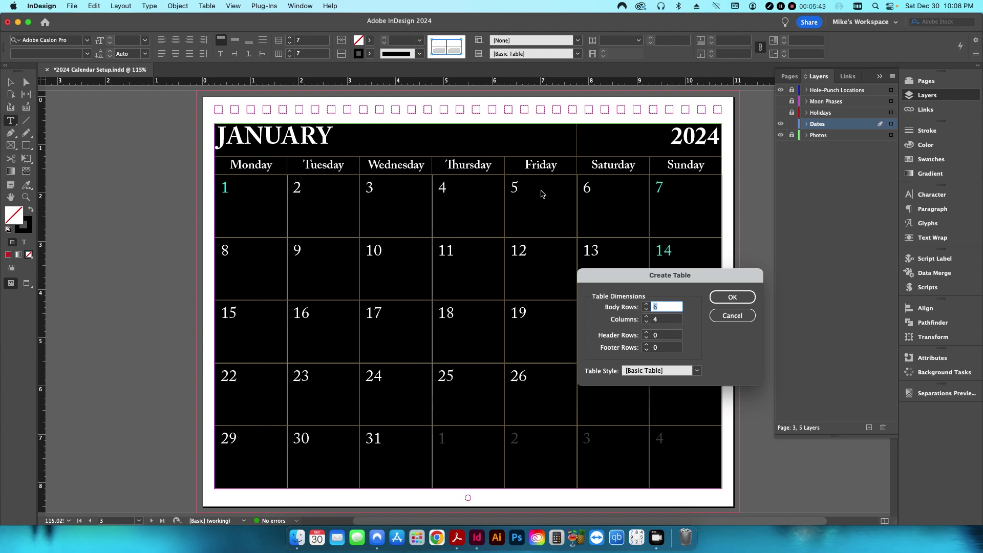
# Cancel Create Table without adding a table and deselect the calendar with the Selection tool
pyautogui.click(731, 315)
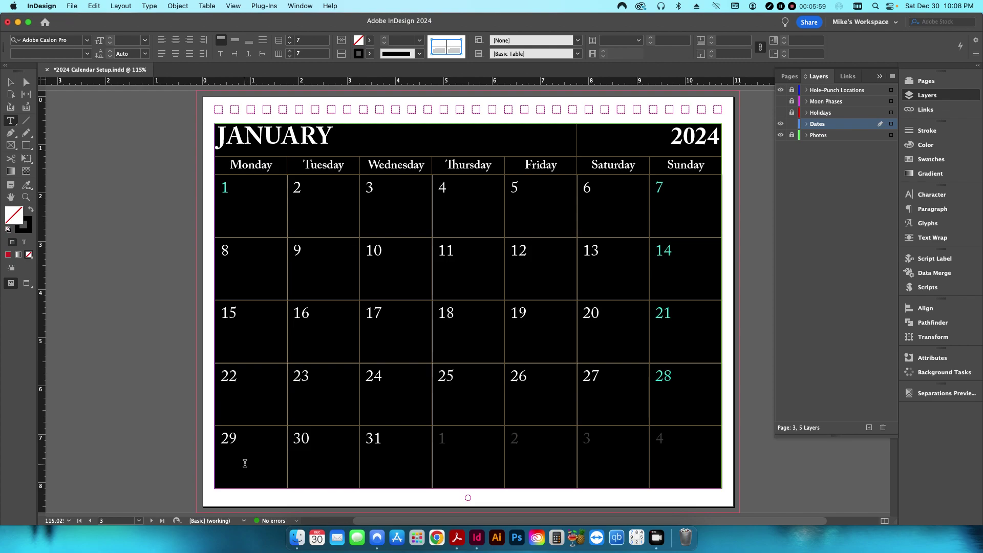
pyautogui.click(14, 85)
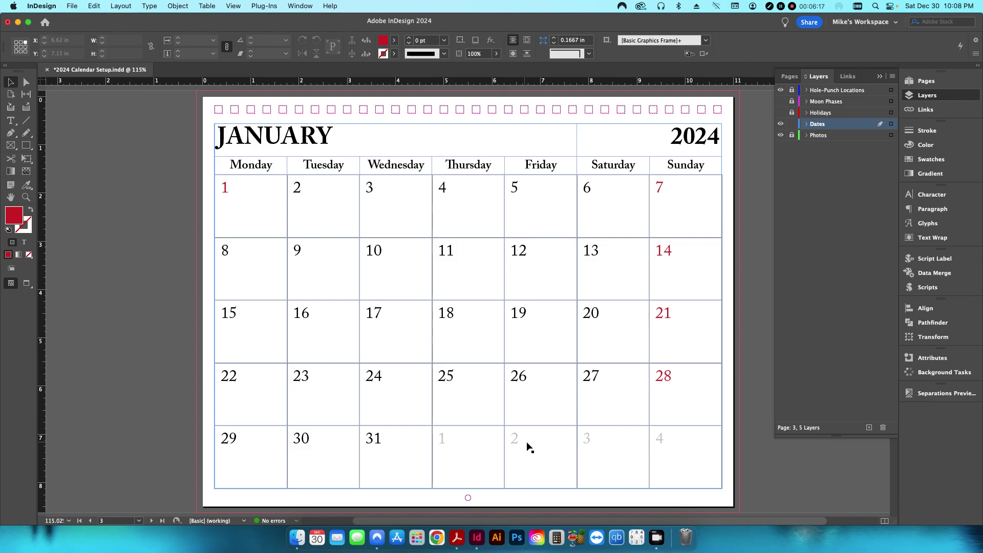
# View the February calendar on page 5, then go back to January on page 3
pyautogui.click(159, 520)
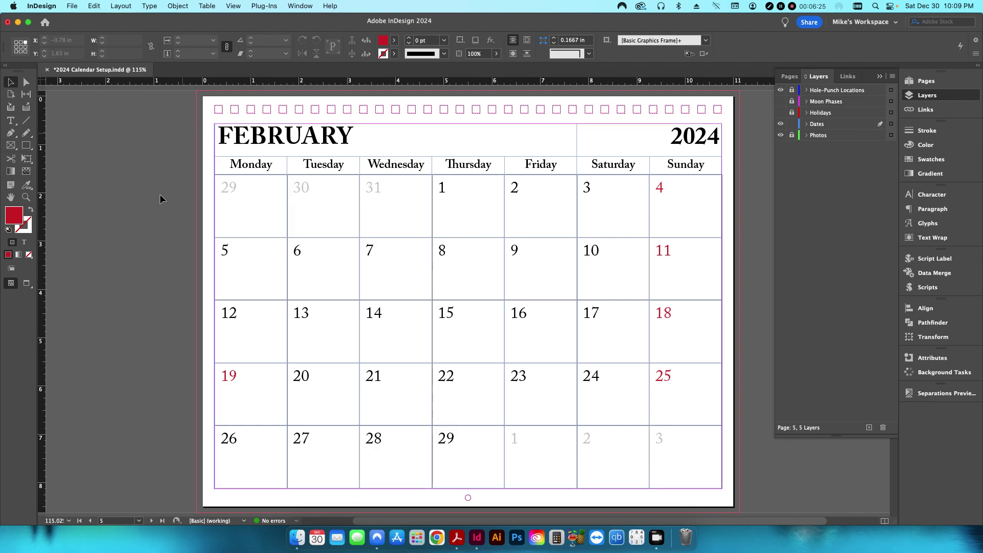
pyautogui.click(91, 521)
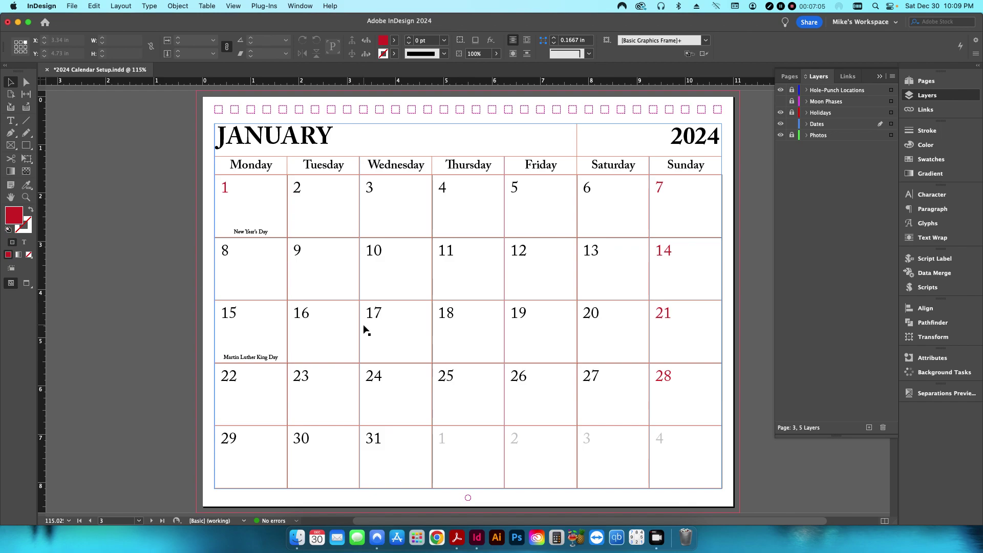
# Turn on the Moon Phases layer so the moon icon shows beside January 25
pyautogui.click(781, 101)
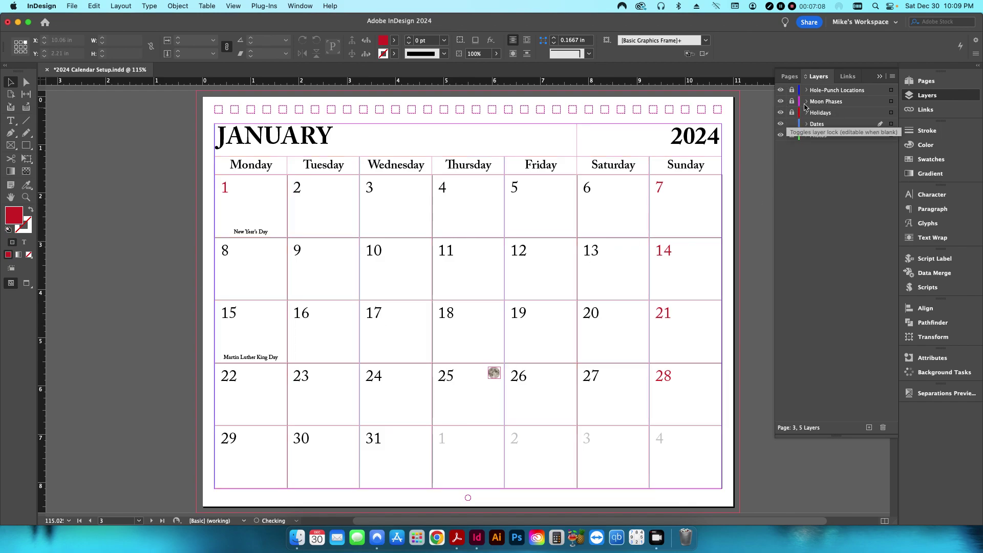
# Hide the Dates and Moon Phases layers, then unlock Holidays and make it the active layer
pyautogui.click(781, 124)
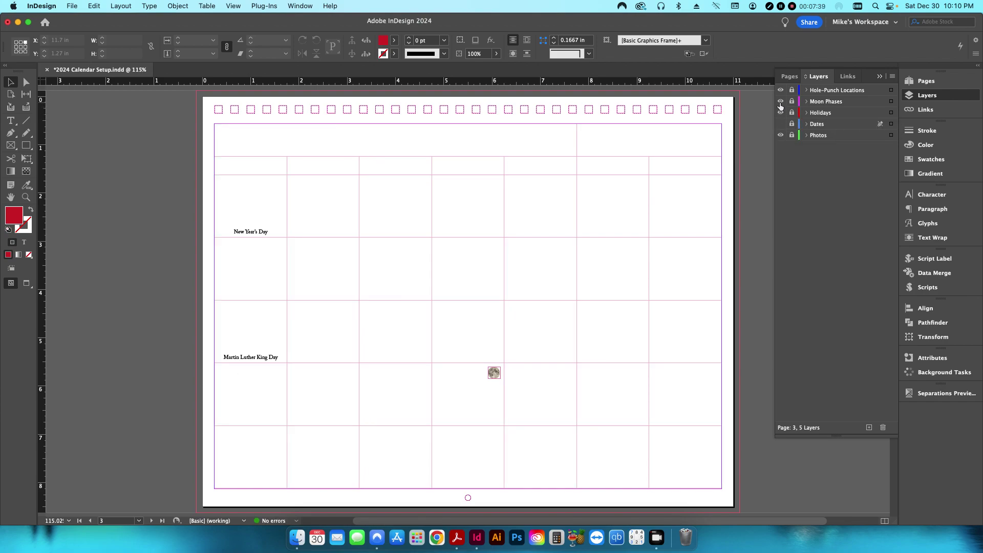
pyautogui.click(780, 102)
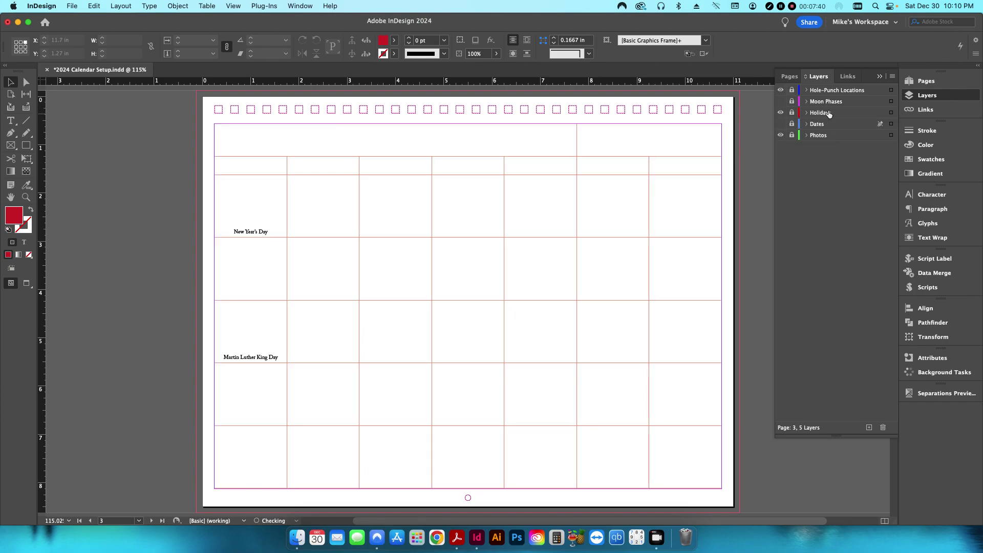
pyautogui.click(793, 113)
pyautogui.click(821, 113)
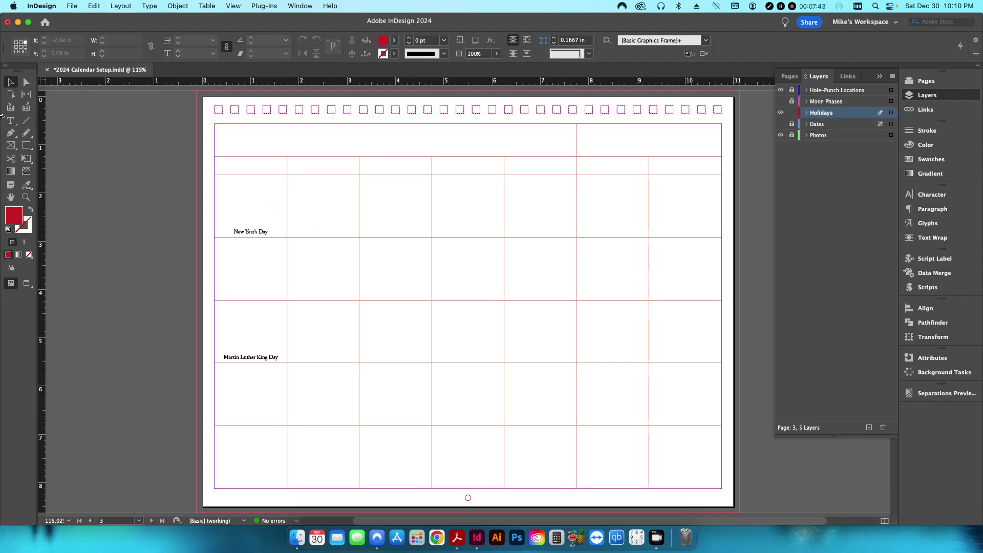
# With the Type tool, briefly show the Dates layer, select its table cells, then hide it again
pyautogui.click(10, 121)
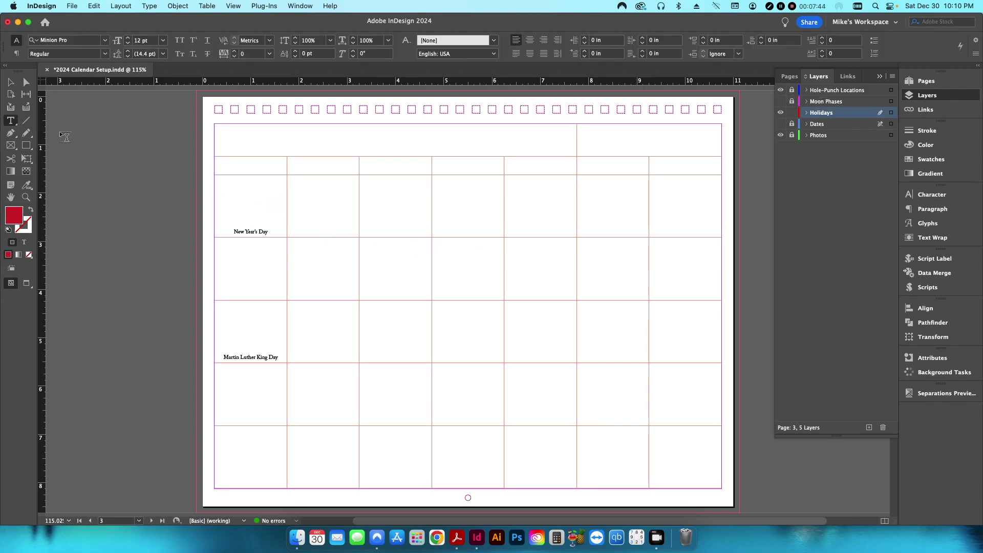
pyautogui.click(780, 124)
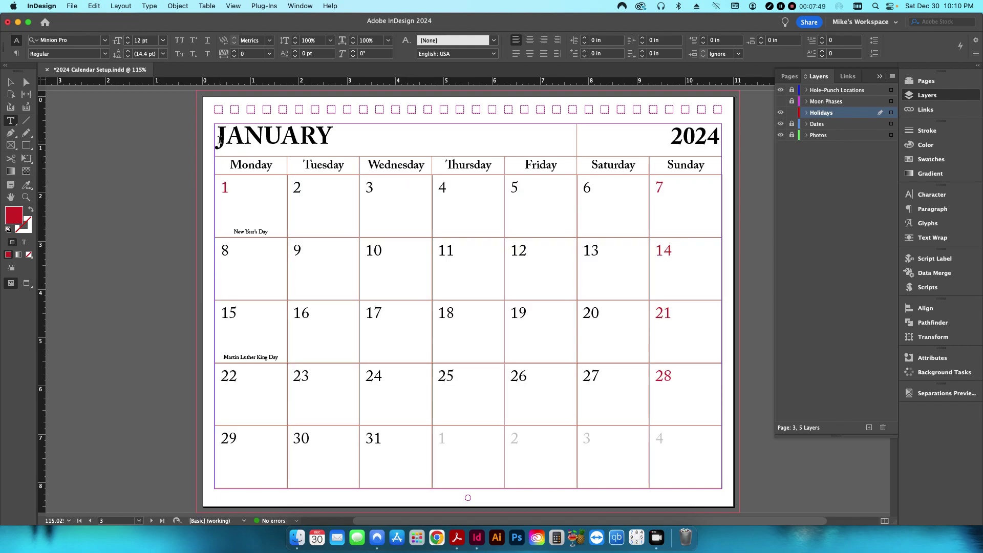
pyautogui.moveTo(219, 140); pyautogui.dragTo(294, 446)
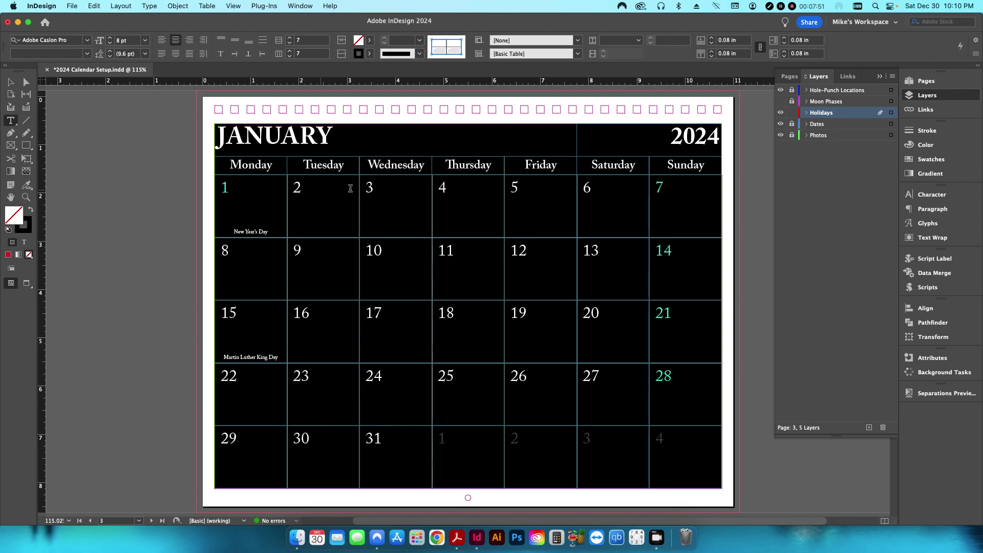
pyautogui.press('Escape')
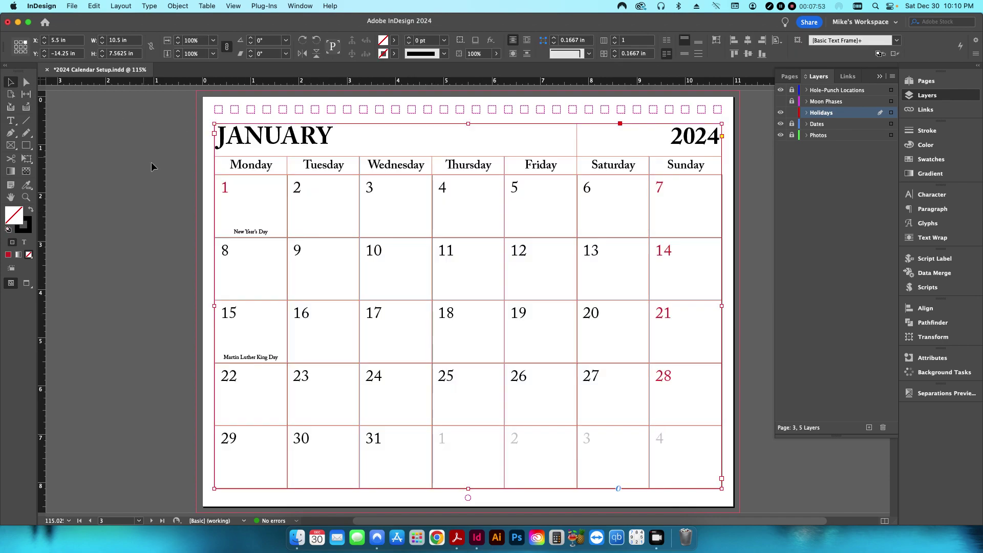
pyautogui.click(780, 124)
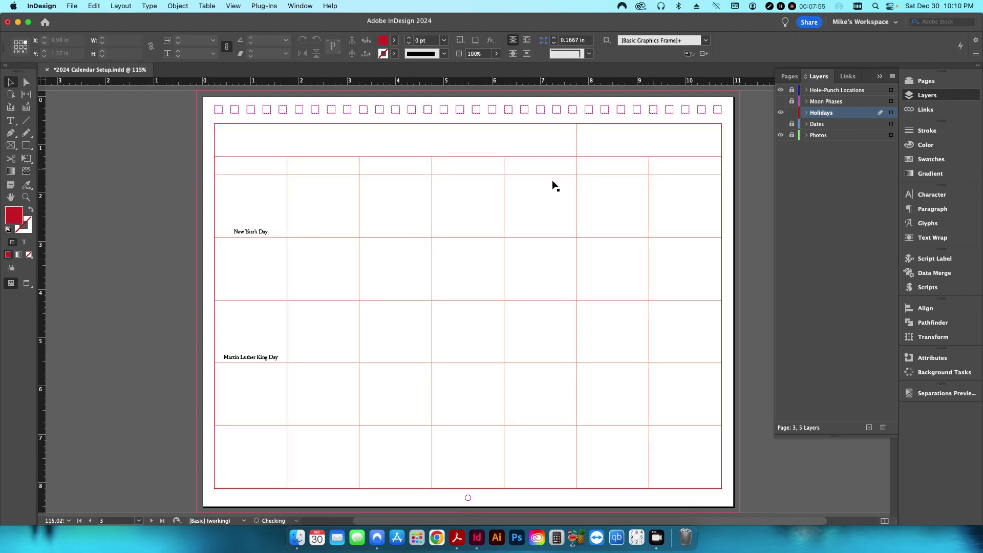
# Set the holidays table's cell border weight to 0 pt, deselect it, and preview the page
pyautogui.doubleClick(239, 142)
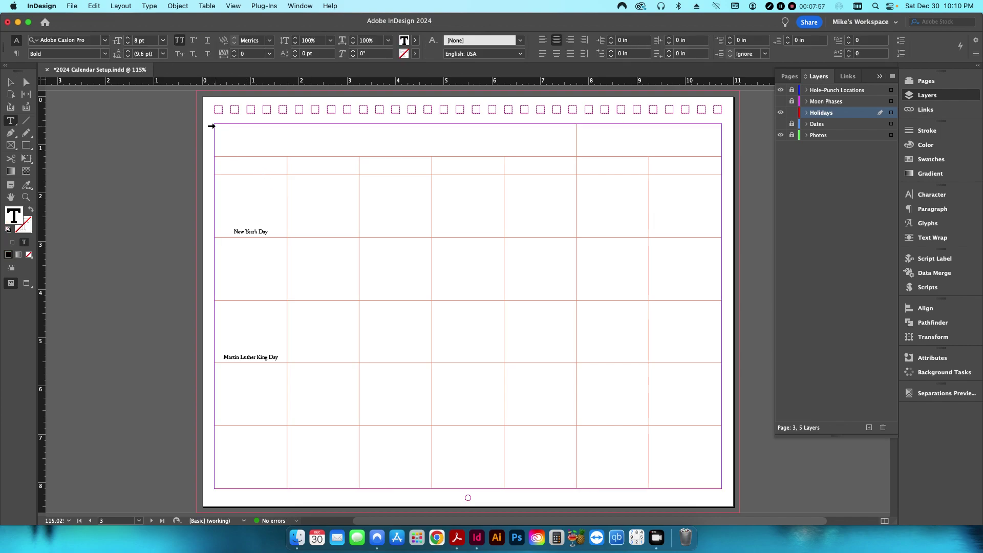
pyautogui.click(212, 126)
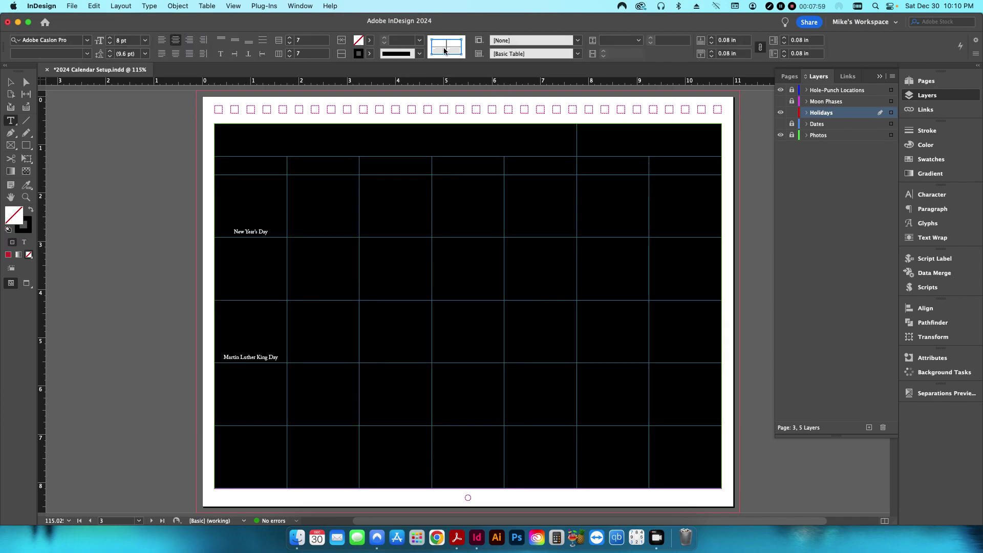
pyautogui.click(420, 40)
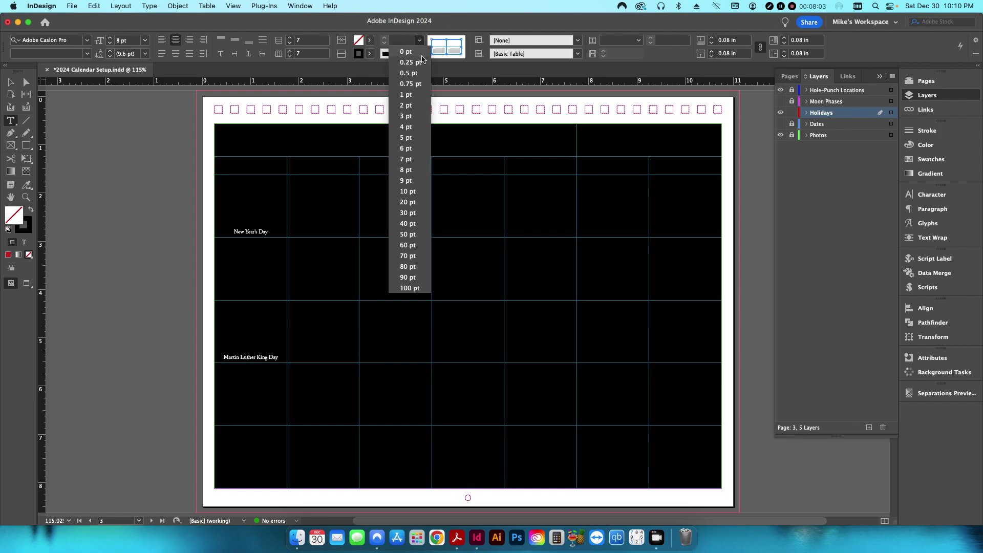
pyautogui.click(416, 51)
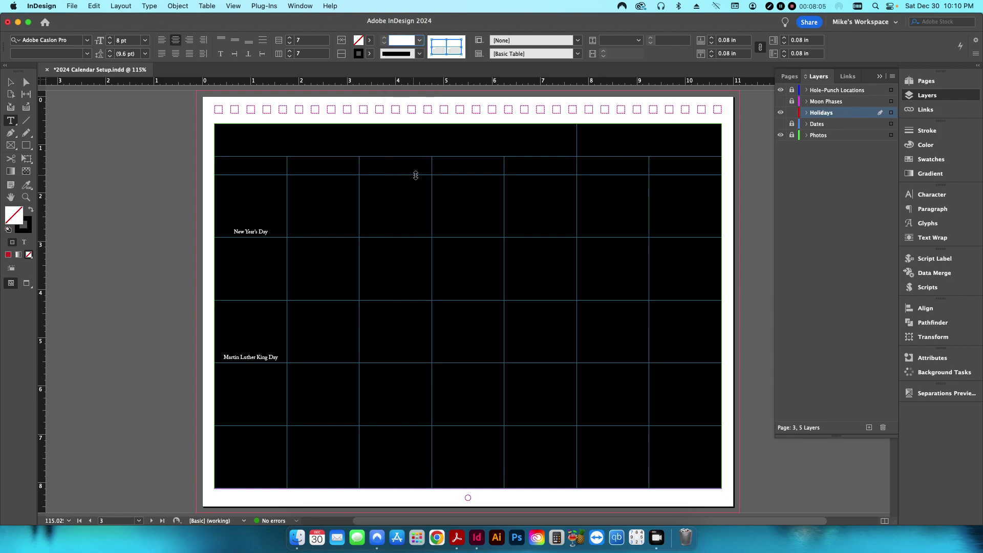
pyautogui.press('Escape')
pyautogui.click(136, 207)
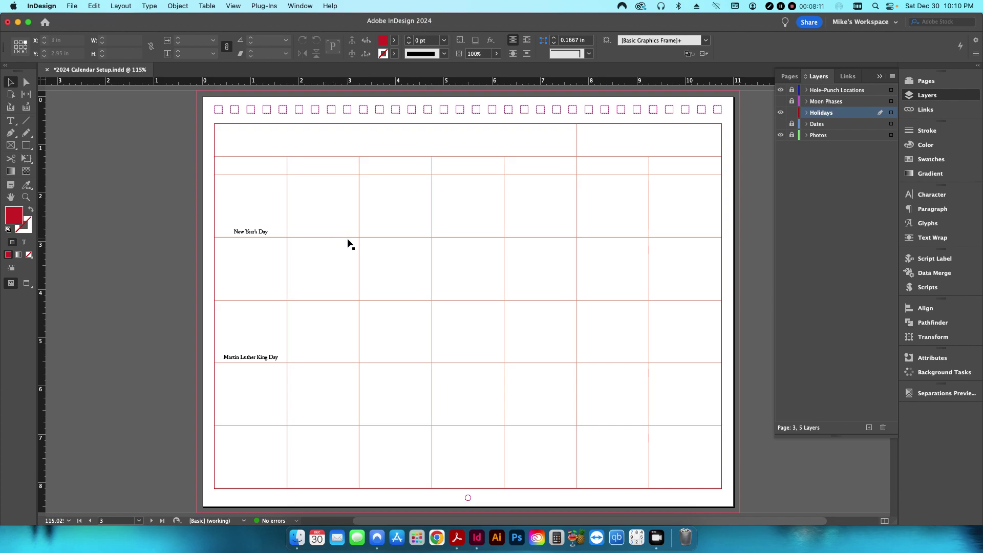
pyautogui.press('w')
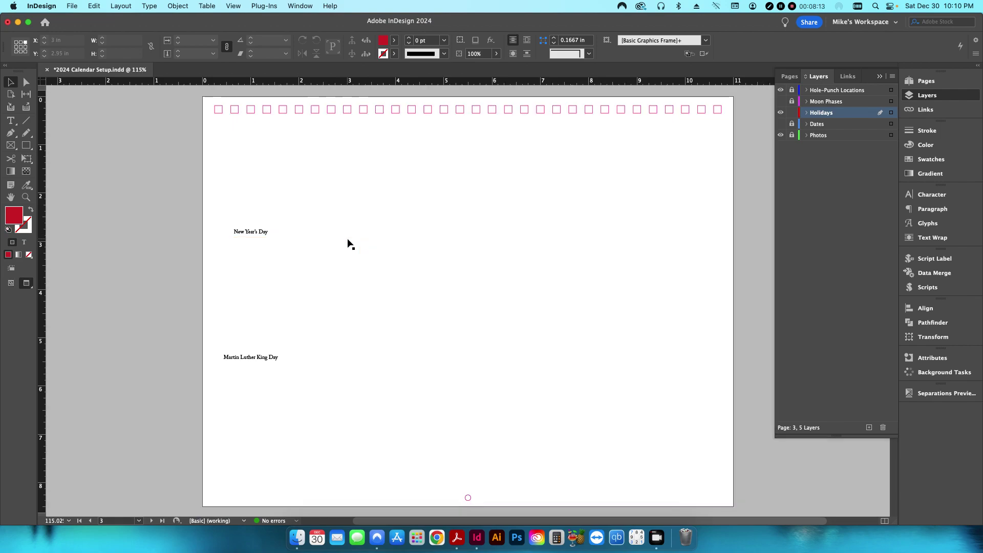
pyautogui.press('w')
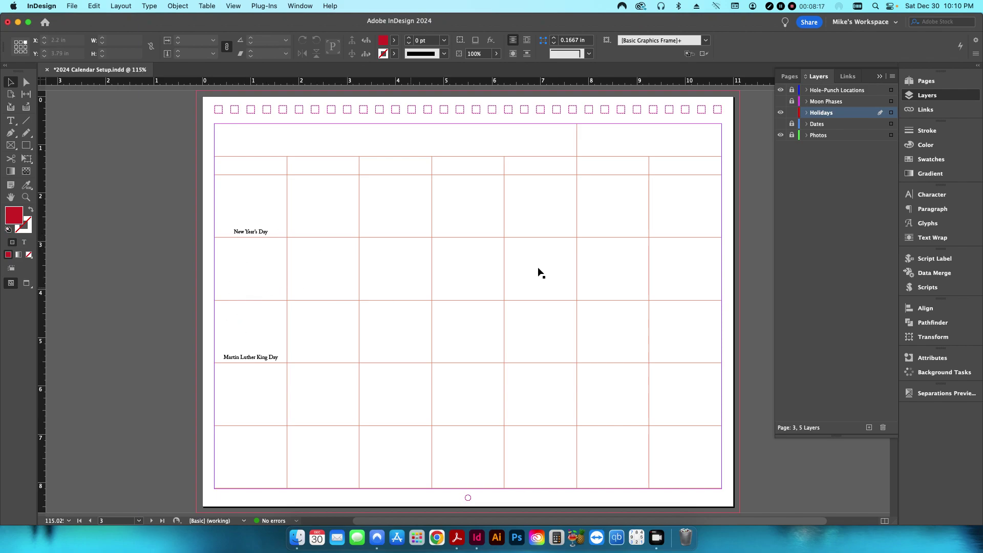
pyautogui.click(780, 100)
pyautogui.click(792, 102)
pyautogui.click(802, 102)
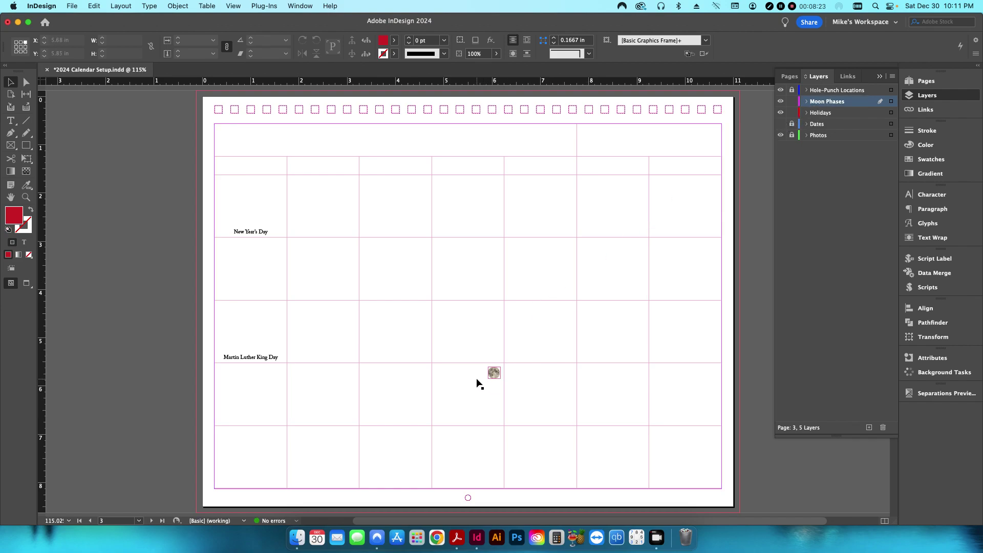
pyautogui.press('w')
pyautogui.press('w')
# Show the Dates layer, lock Holidays and Moon Phases, and go to the February page
pyautogui.click(780, 123)
pyautogui.click(792, 112)
pyautogui.click(791, 101)
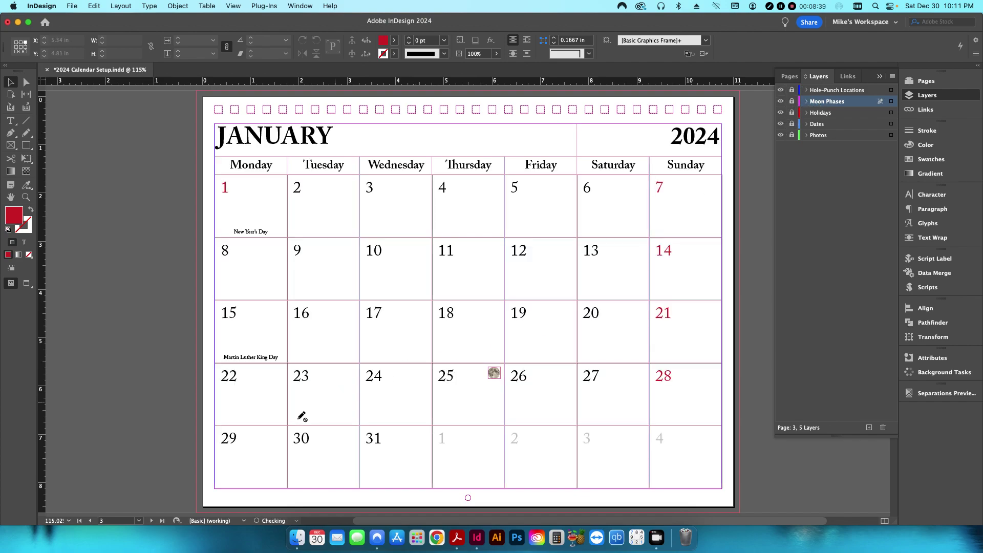
pyautogui.doubleClick(151, 521)
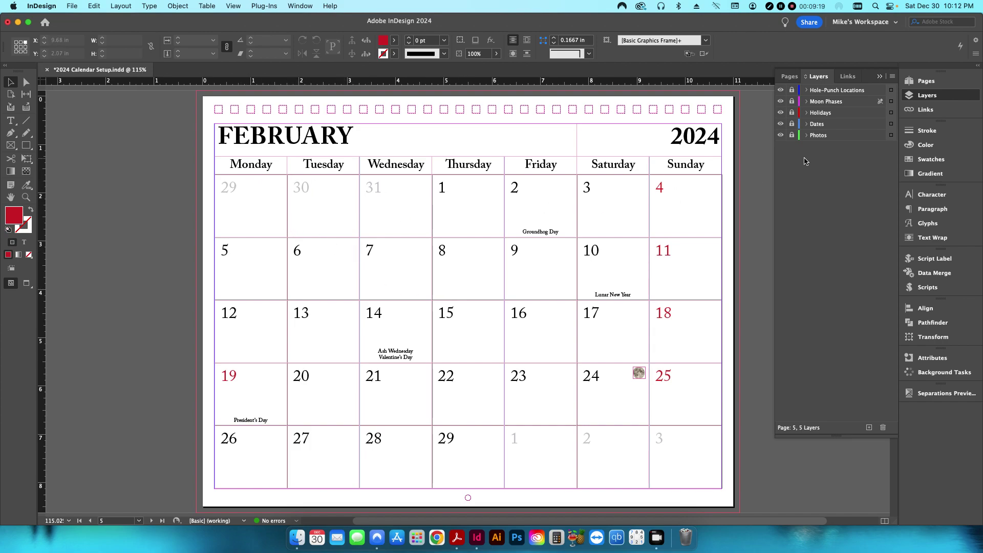
pyautogui.click(781, 124)
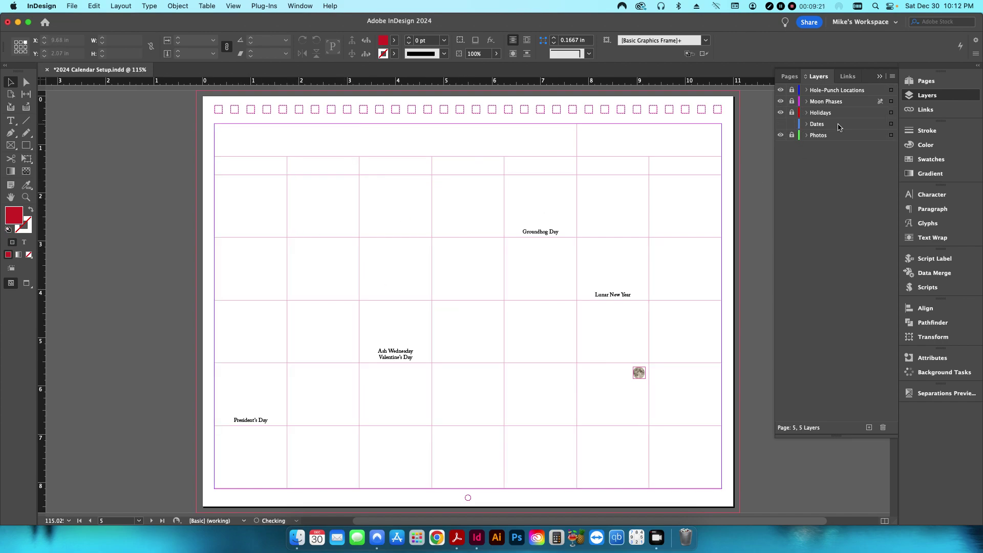
pyautogui.click(781, 124)
pyautogui.click(818, 123)
pyautogui.doubleClick(262, 212)
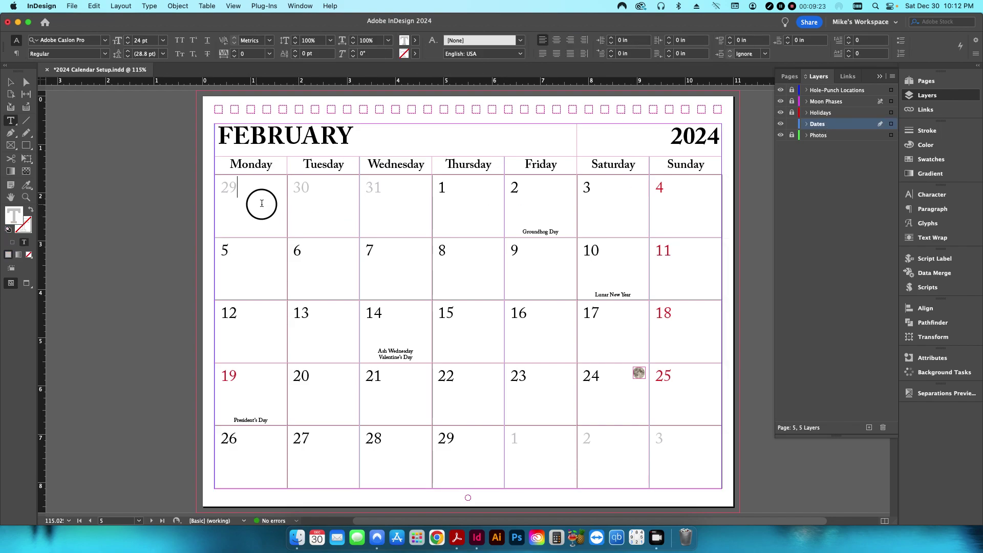
pyautogui.moveTo(267, 204); pyautogui.dragTo(397, 207)
pyautogui.rightClick(399, 208)
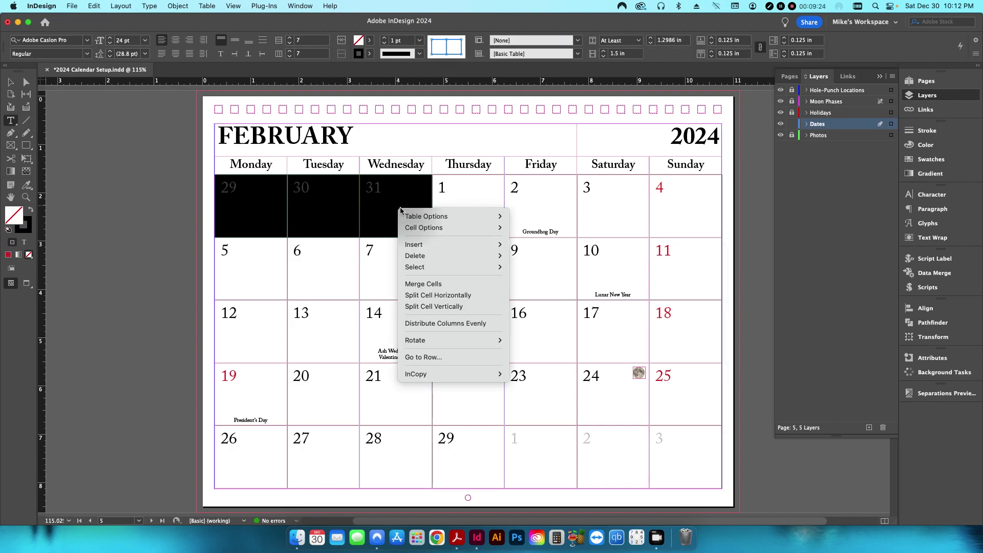
pyautogui.click(423, 290)
pyautogui.click(268, 198)
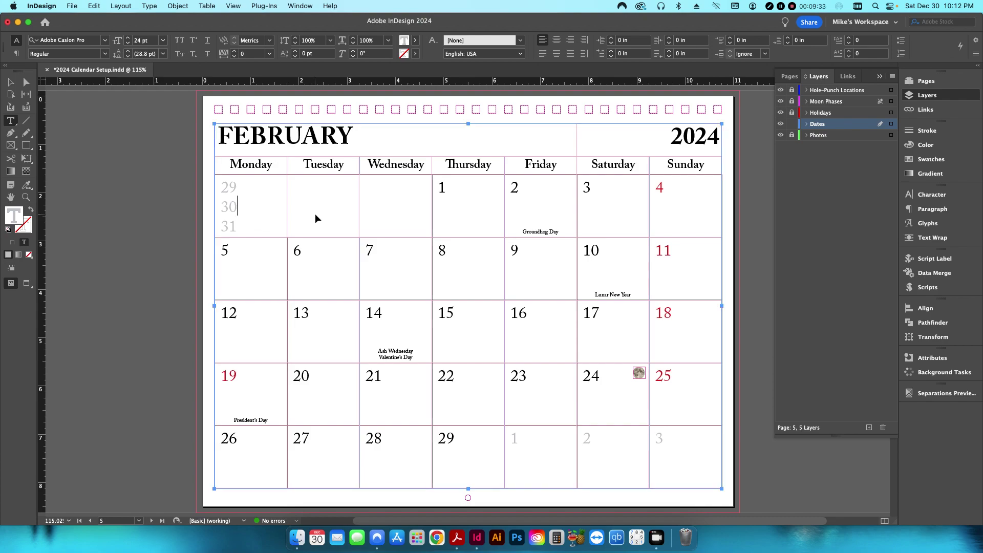
pyautogui.press('super+z')
pyautogui.press('super+z')
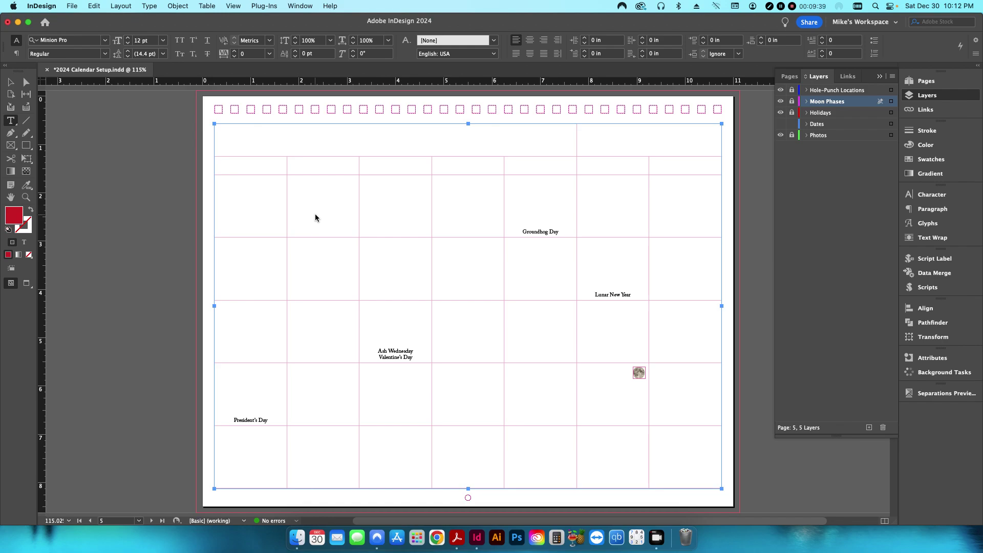
pyautogui.press('super+shift+z')
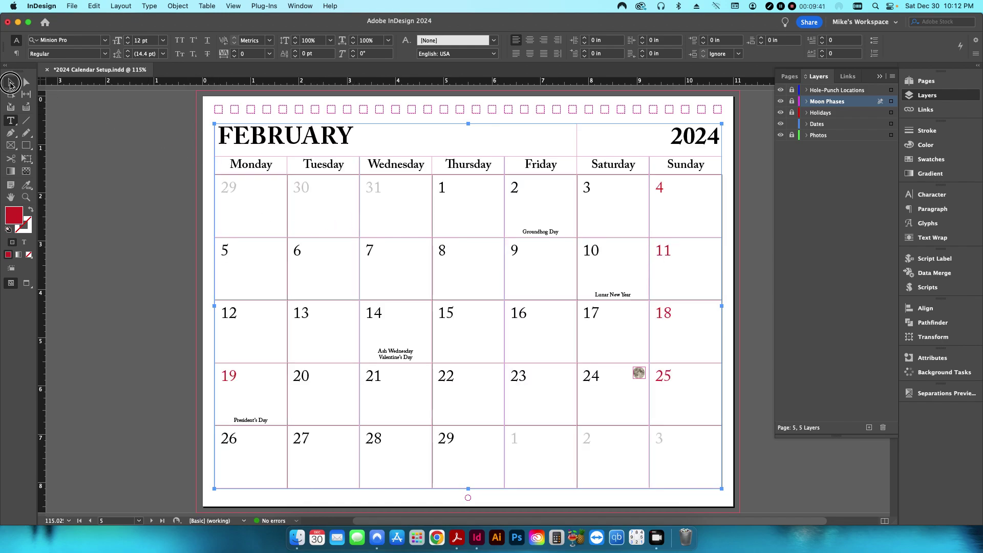
pyautogui.click(10, 83)
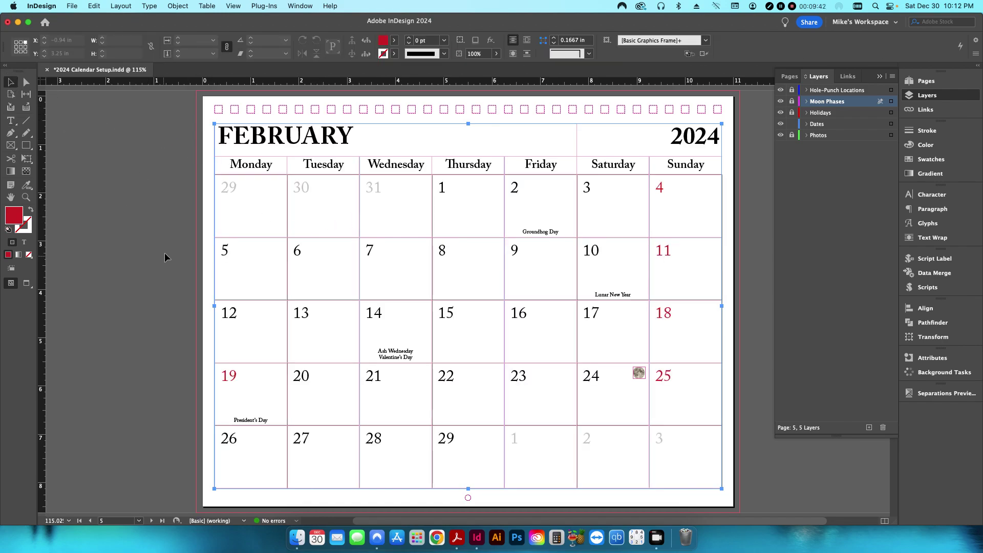
pyautogui.click(192, 320)
# Page forward through the March to August months and photos to the sunflower photo page
pyautogui.click(153, 521)
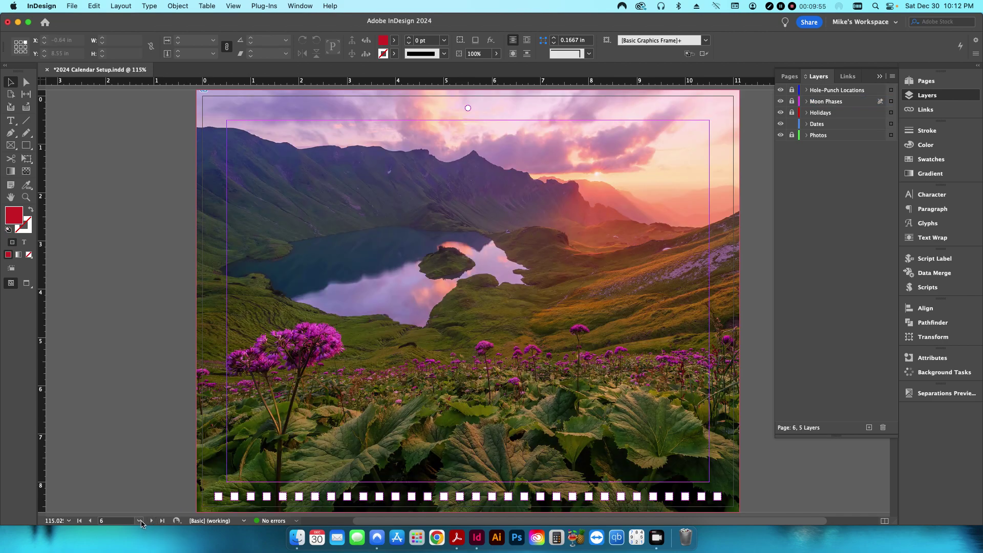
pyautogui.click(151, 521)
pyautogui.click(151, 521)
pyautogui.click(152, 521)
pyautogui.click(152, 521)
pyautogui.click(151, 520)
pyautogui.click(152, 521)
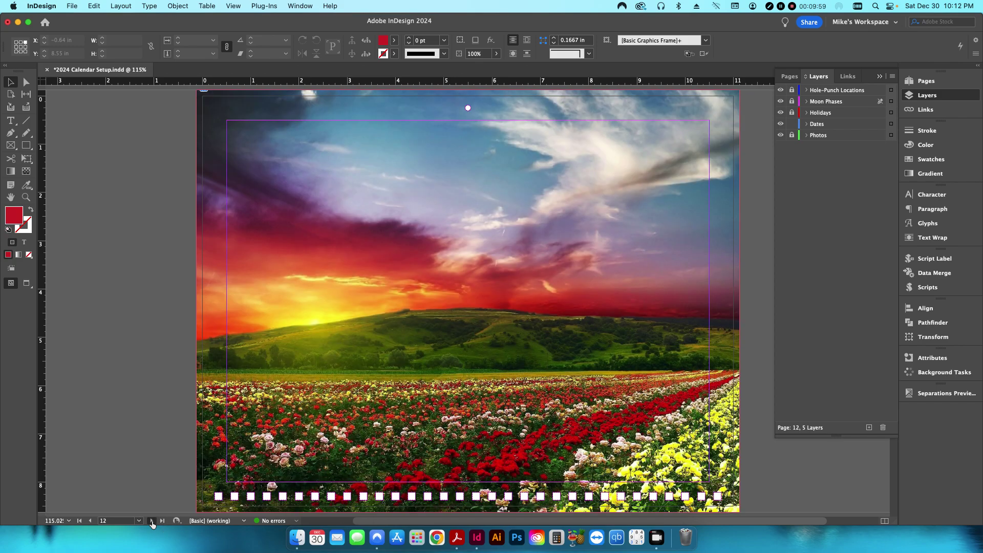
pyautogui.click(151, 521)
pyautogui.click(151, 521)
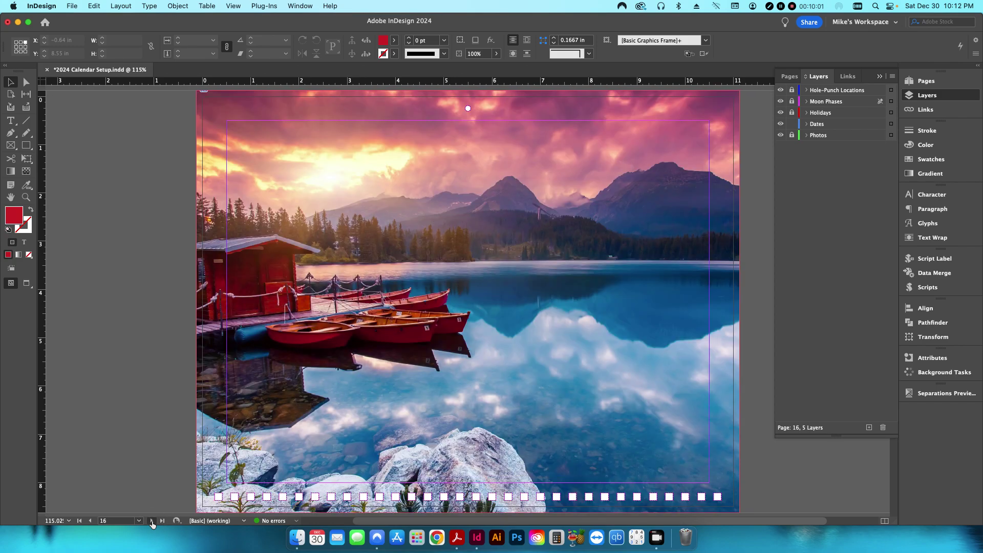
pyautogui.click(152, 521)
pyautogui.click(152, 520)
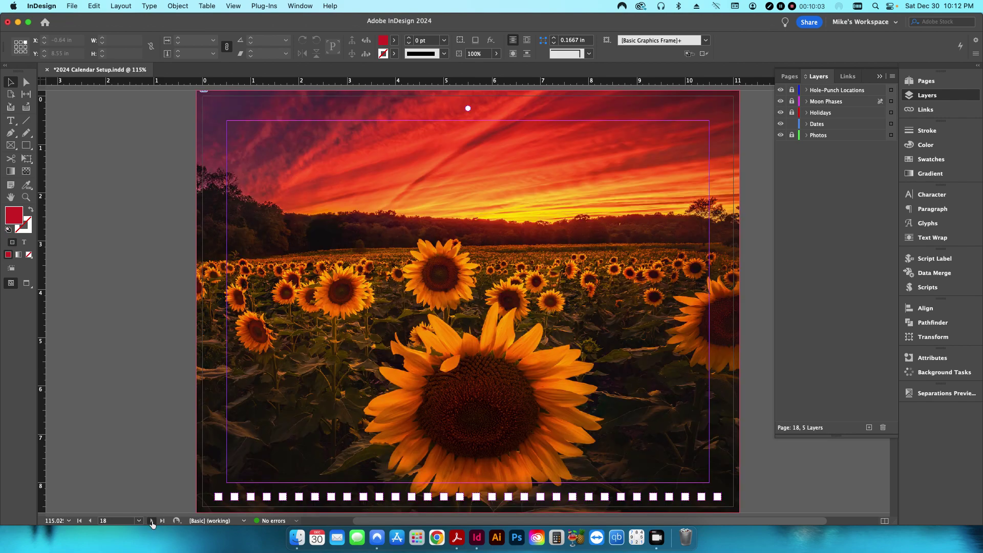
pyautogui.click(151, 521)
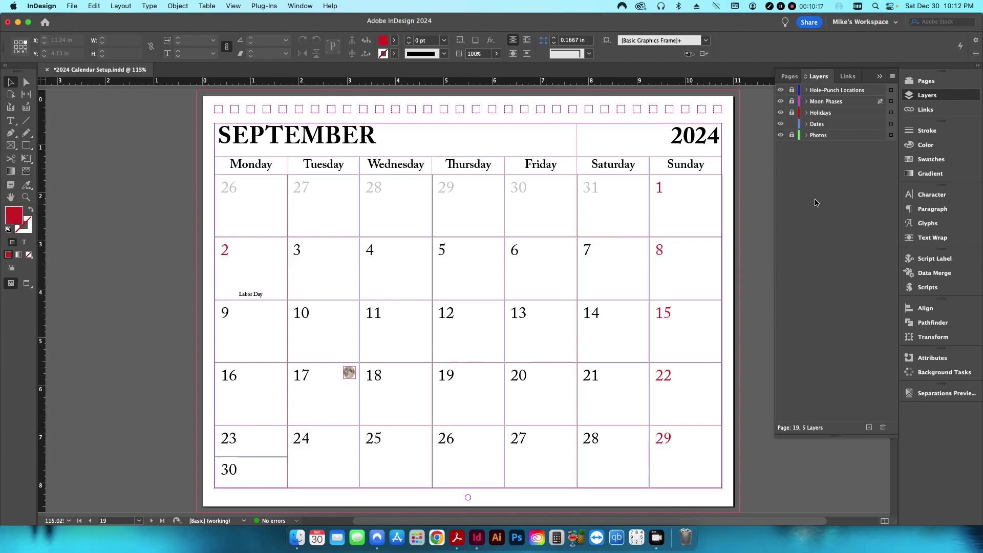
# Make Dates the active layer and split September's shared 23/30 cell horizontally
pyautogui.click(815, 124)
pyautogui.doubleClick(259, 463)
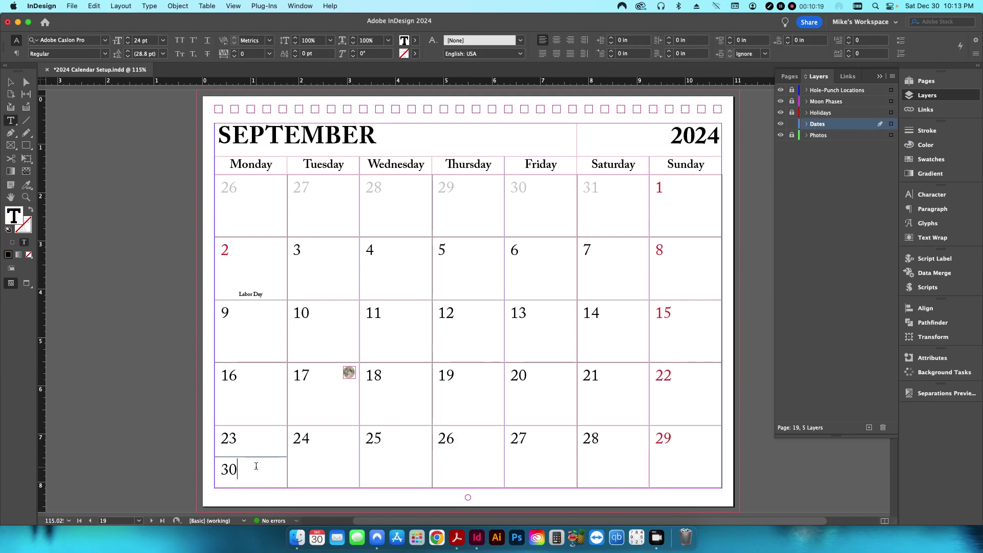
pyautogui.moveTo(259, 443); pyautogui.dragTo(259, 470)
pyautogui.rightClick(259, 470)
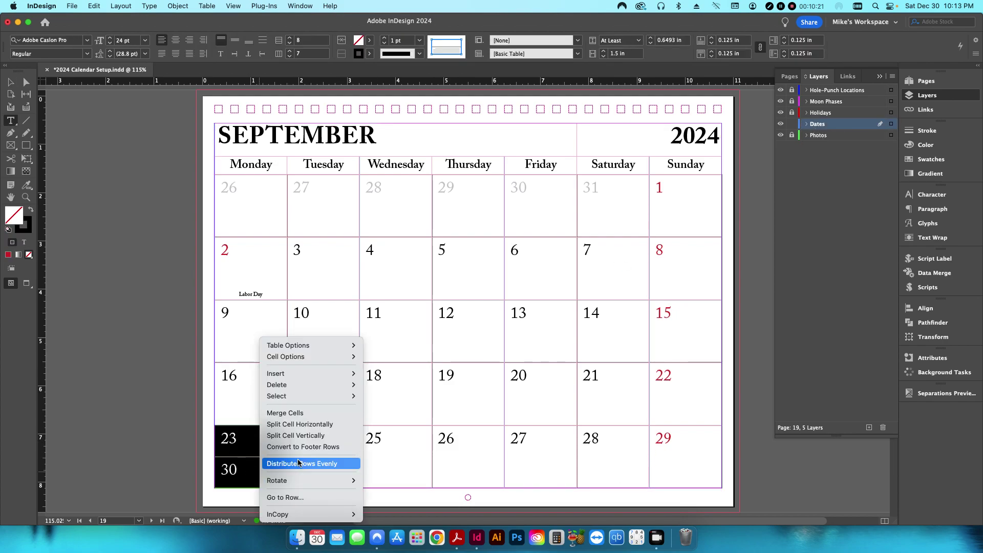
pyautogui.click(295, 425)
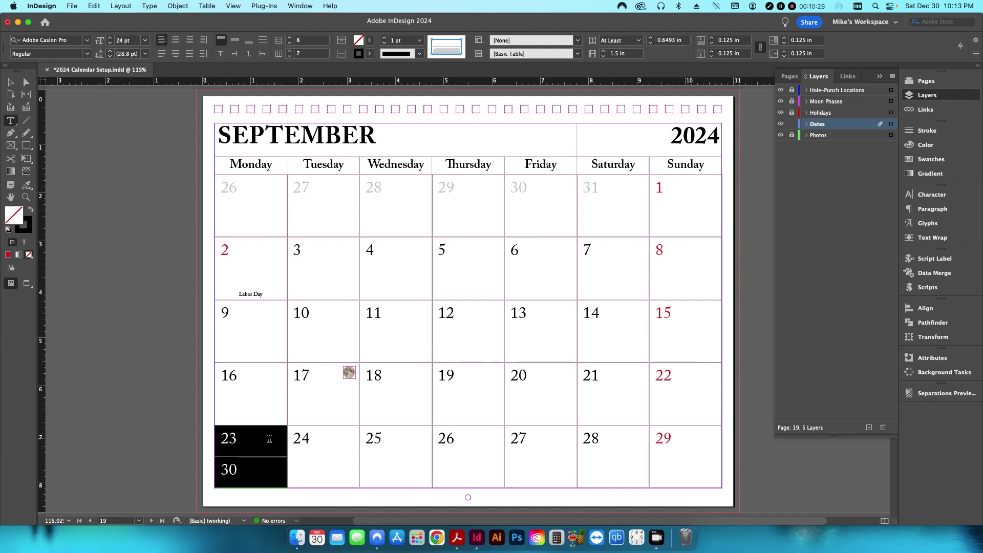
# Place the caret after 23 in the split cell, then jump to the December page
pyautogui.click(259, 450)
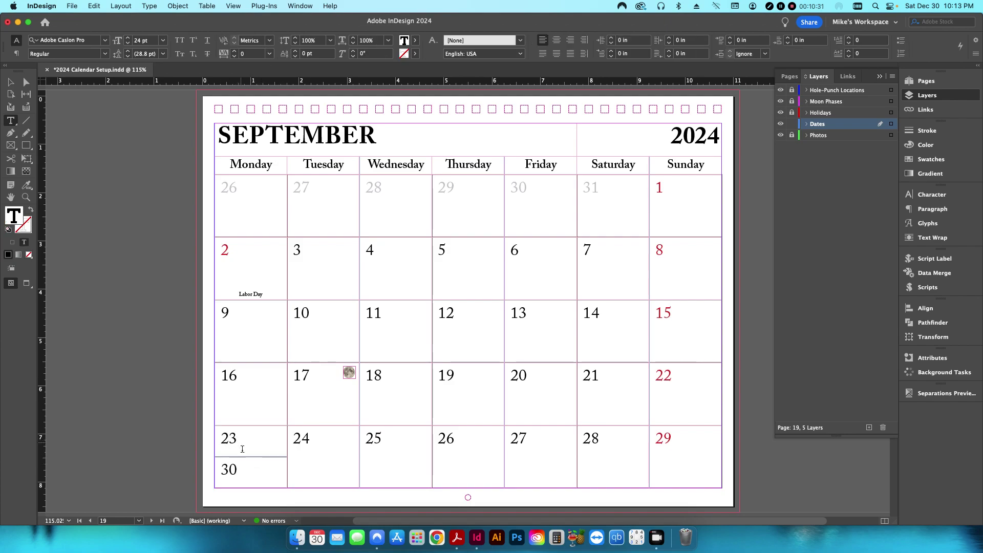
pyautogui.moveTo(246, 439); pyautogui.dragTo(250, 461)
pyautogui.click(251, 447)
pyautogui.click(162, 521)
pyautogui.click(90, 521)
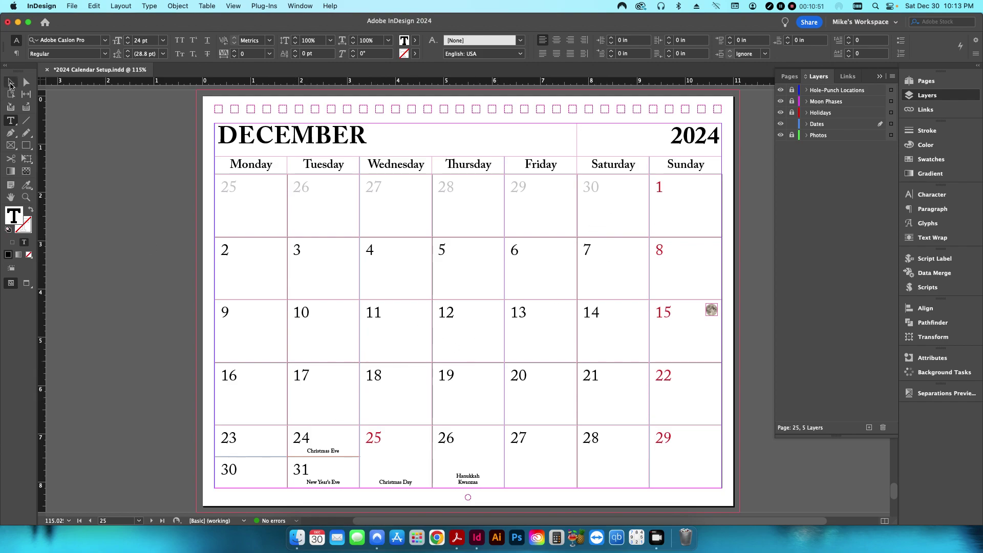
# Switch to the Selection tool and advance to page 26, the twelve-photo back page
pyautogui.click(10, 82)
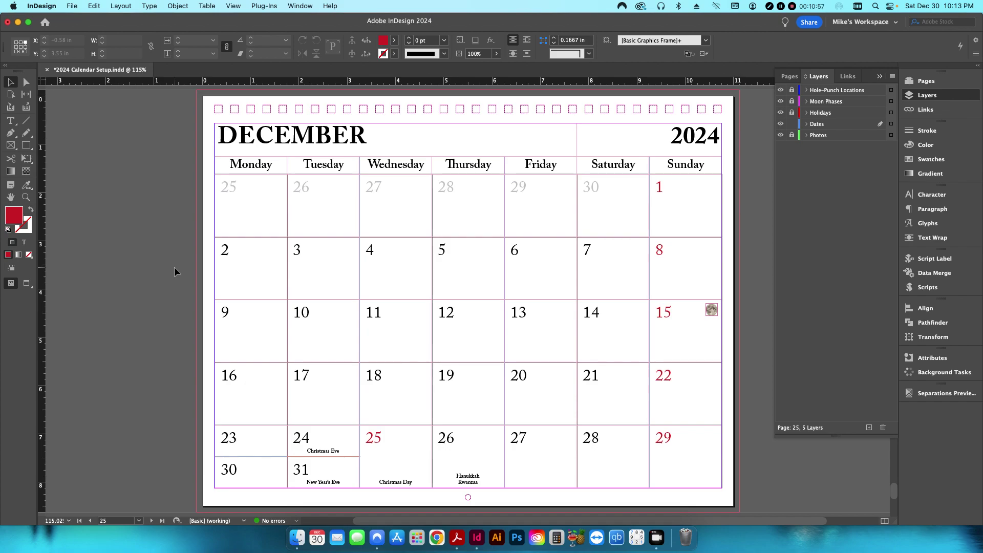
pyautogui.click(152, 520)
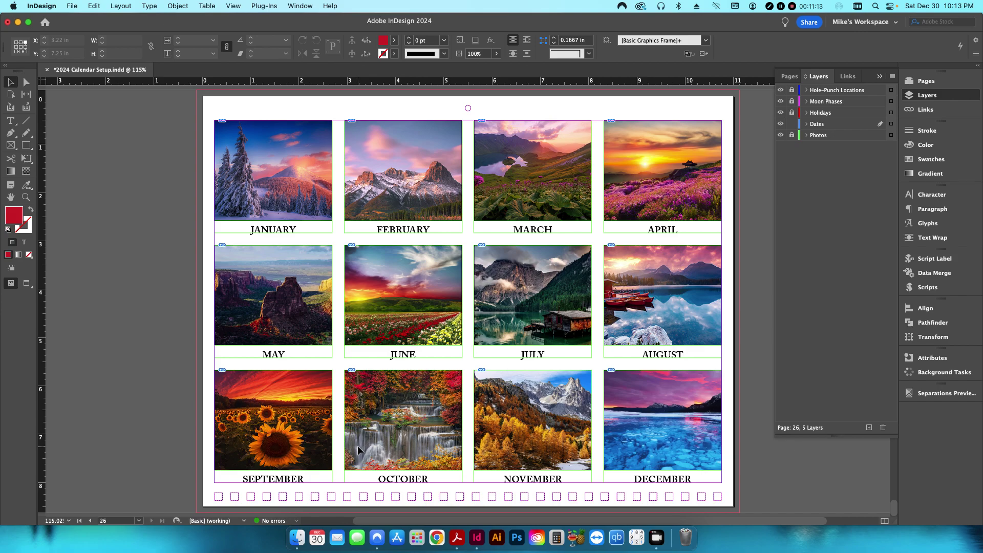
# Jump to the 2024 cover, then page past the winter photo to the January calendar
pyautogui.click(79, 521)
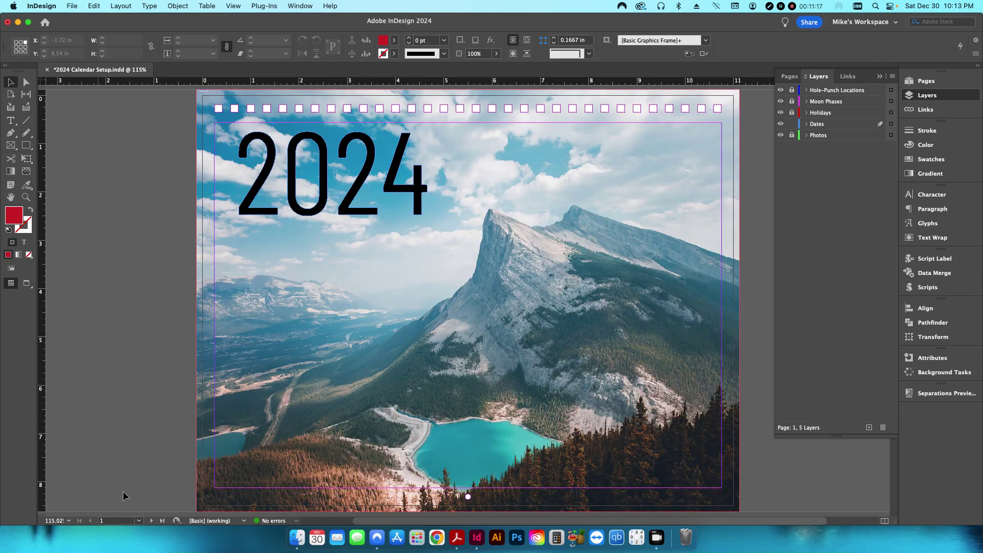
pyautogui.click(152, 520)
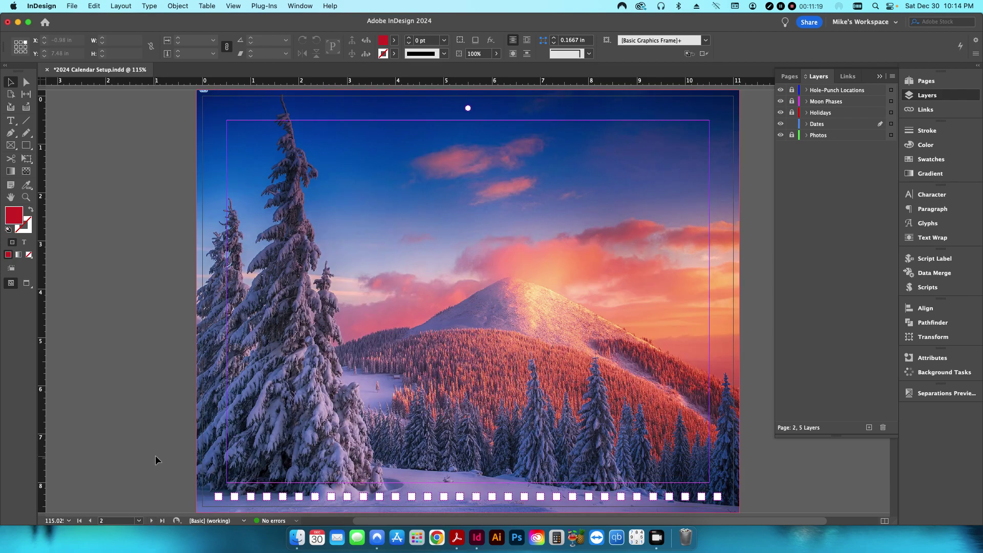
pyautogui.click(151, 520)
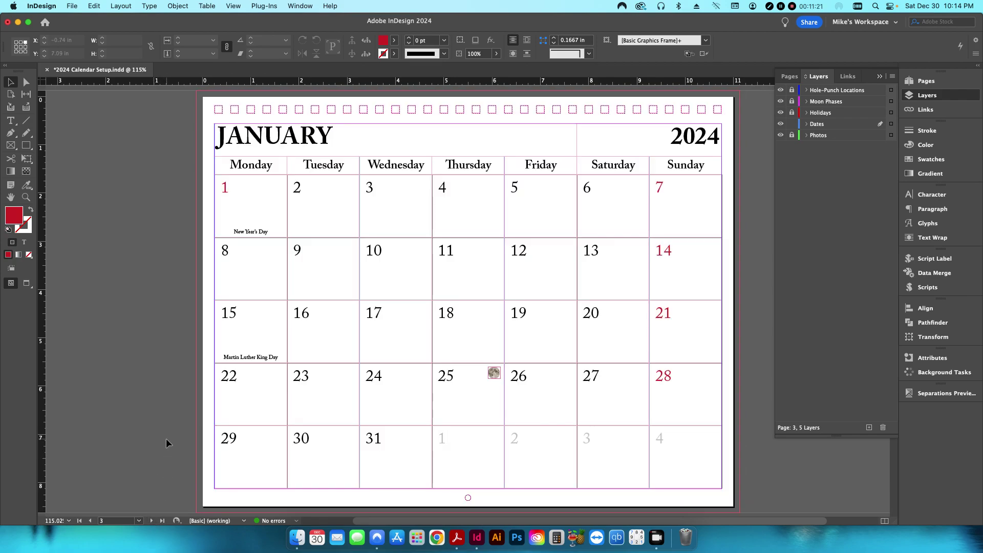